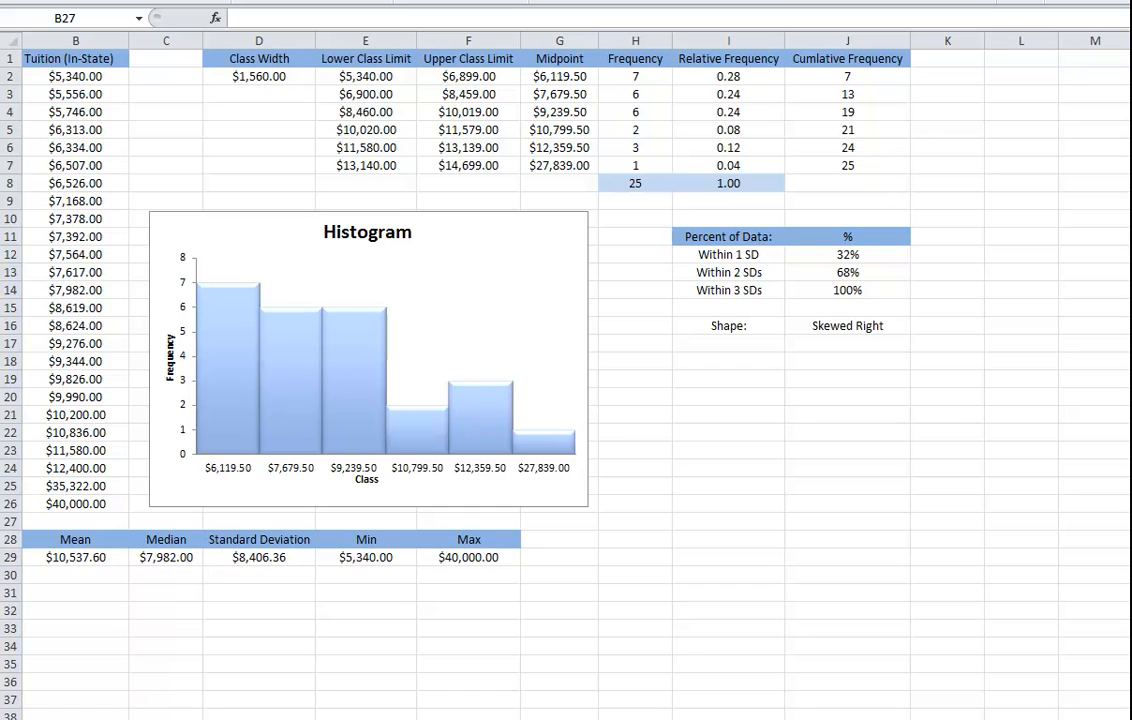
Sort the tuition values in B2:B26 from smallest to largest.
left_click_drag(75, 76, 75, 504)
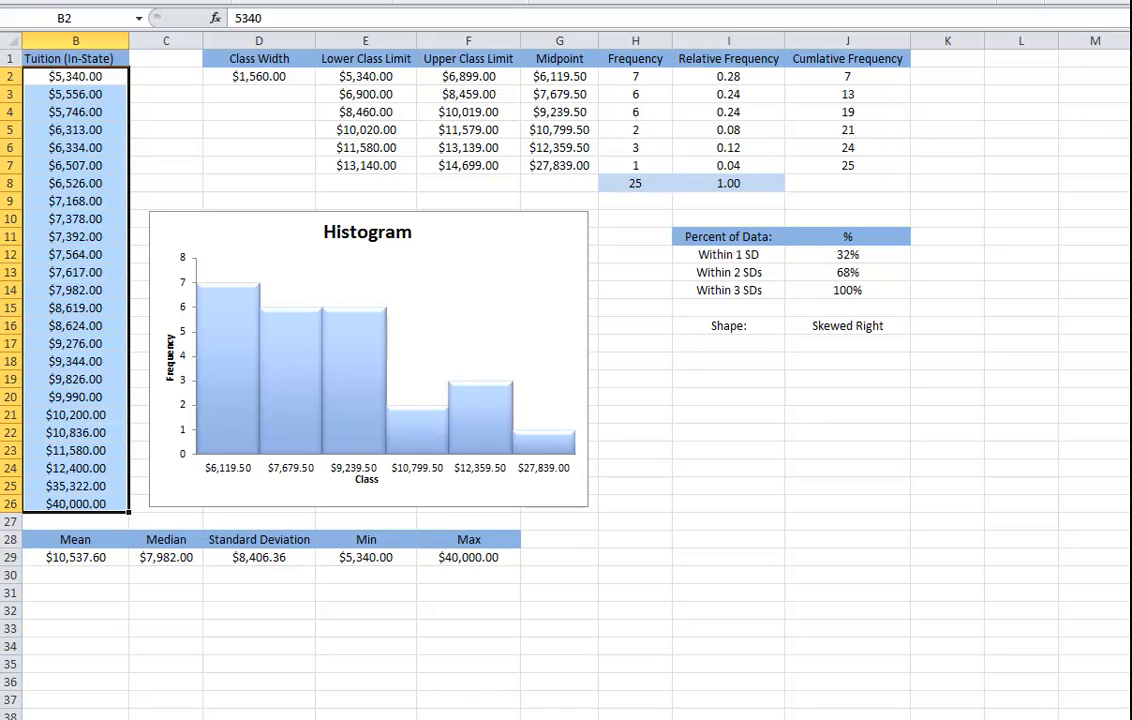
right_click(110, 194)
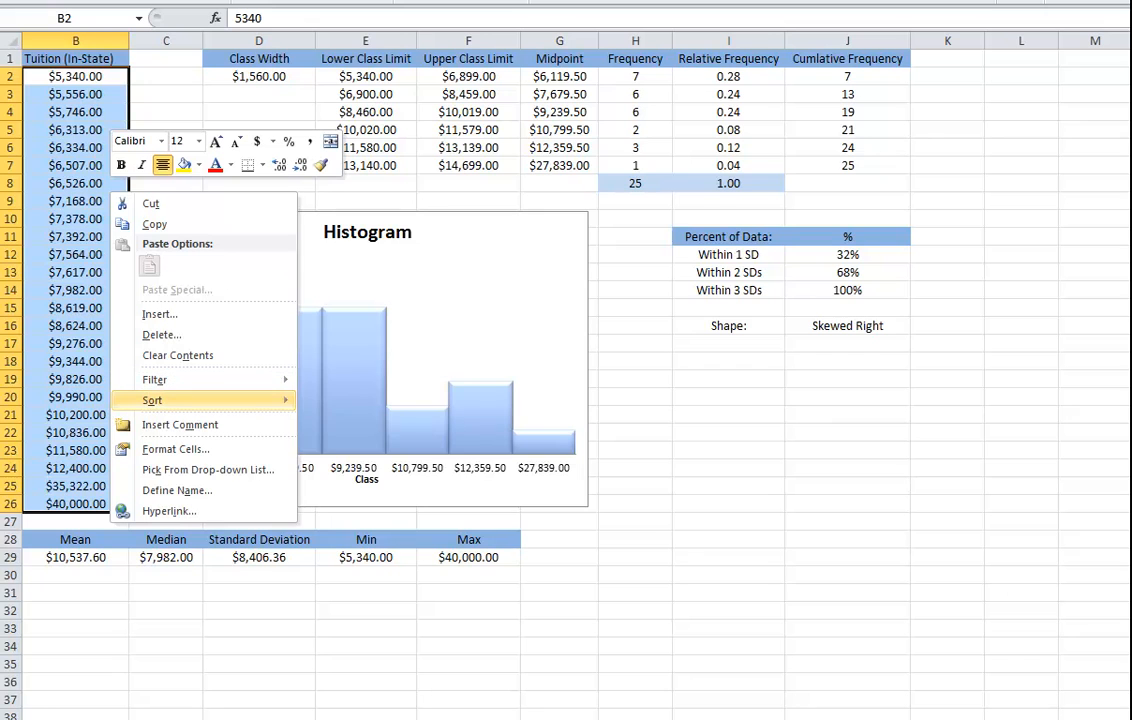
mouse_move(200, 400)
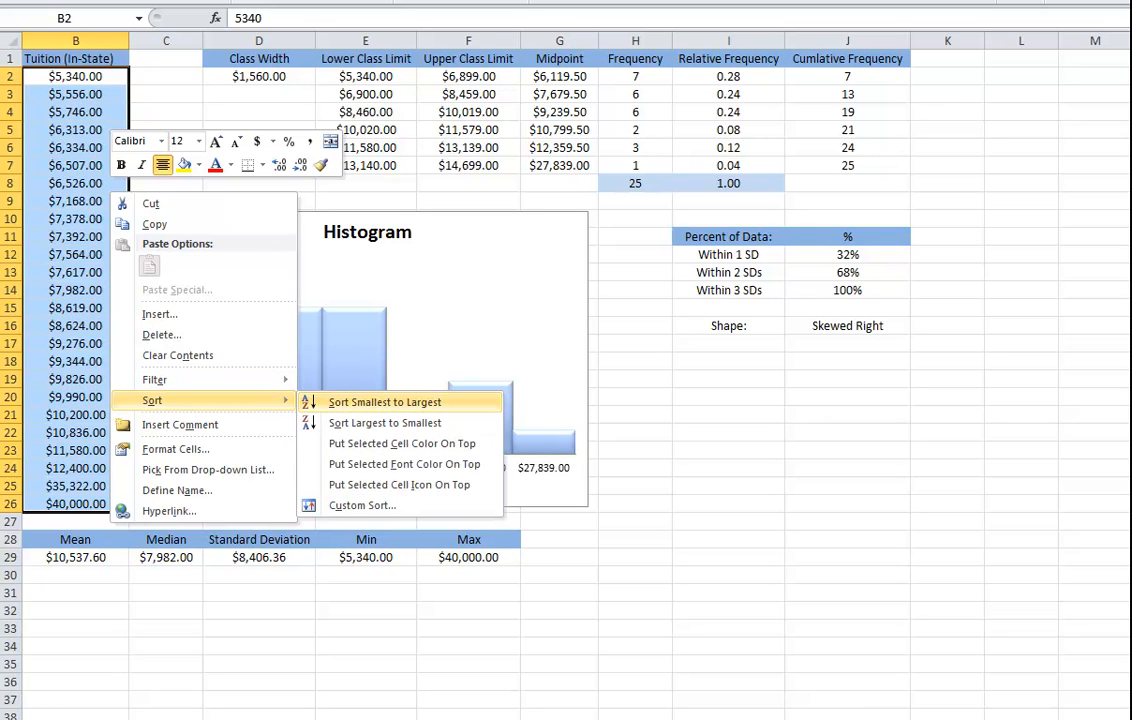
left_click(385, 402)
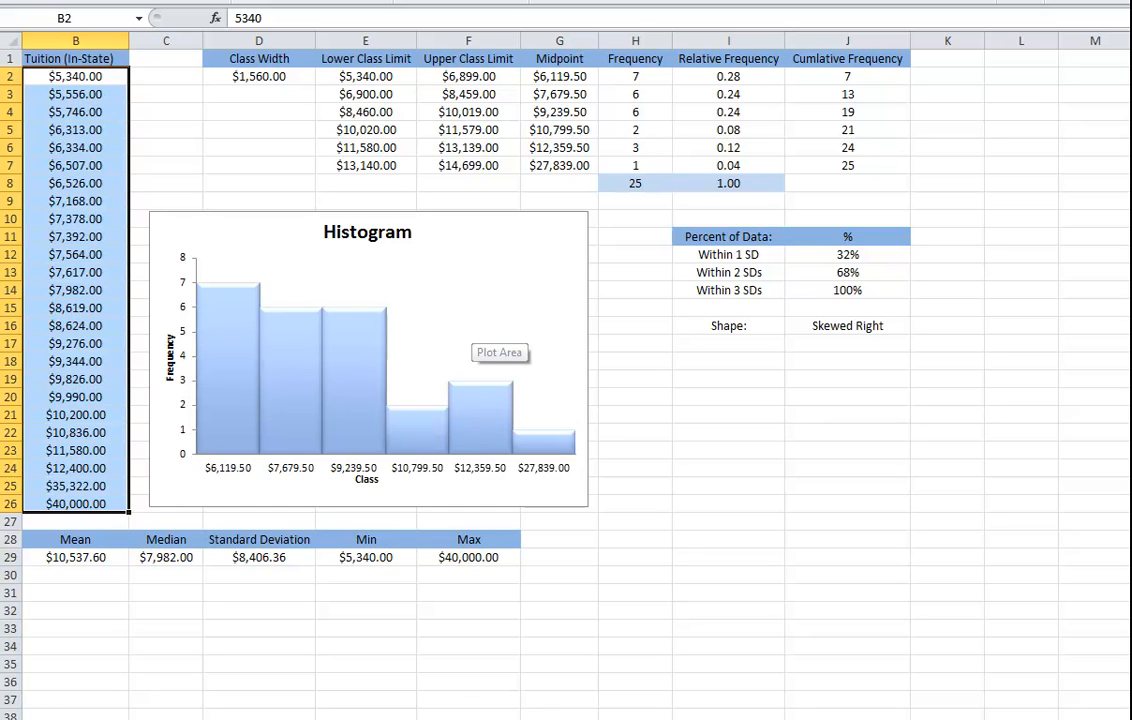
left_click(76, 77)
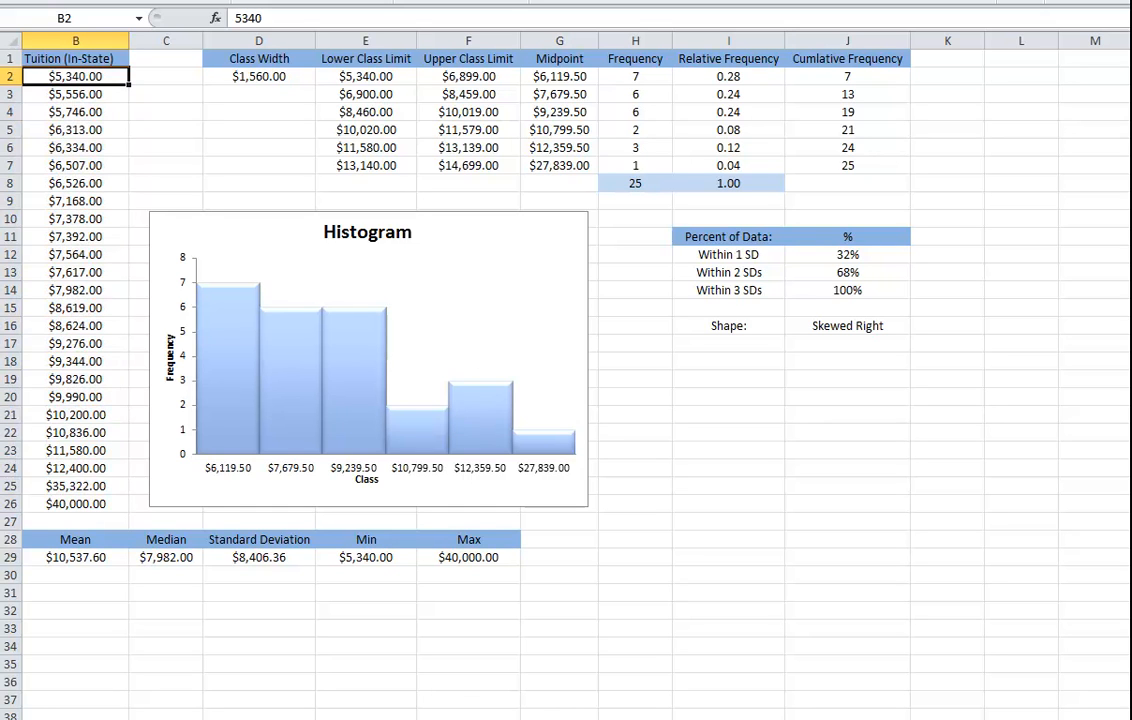
Examine the two highest tuition values as possible outliers, along with the mean, median and standard deviation in row 29.
left_click(76, 486)
left_click(76, 504)
left_click(76, 486)
left_click(76, 504)
left_click(76, 486)
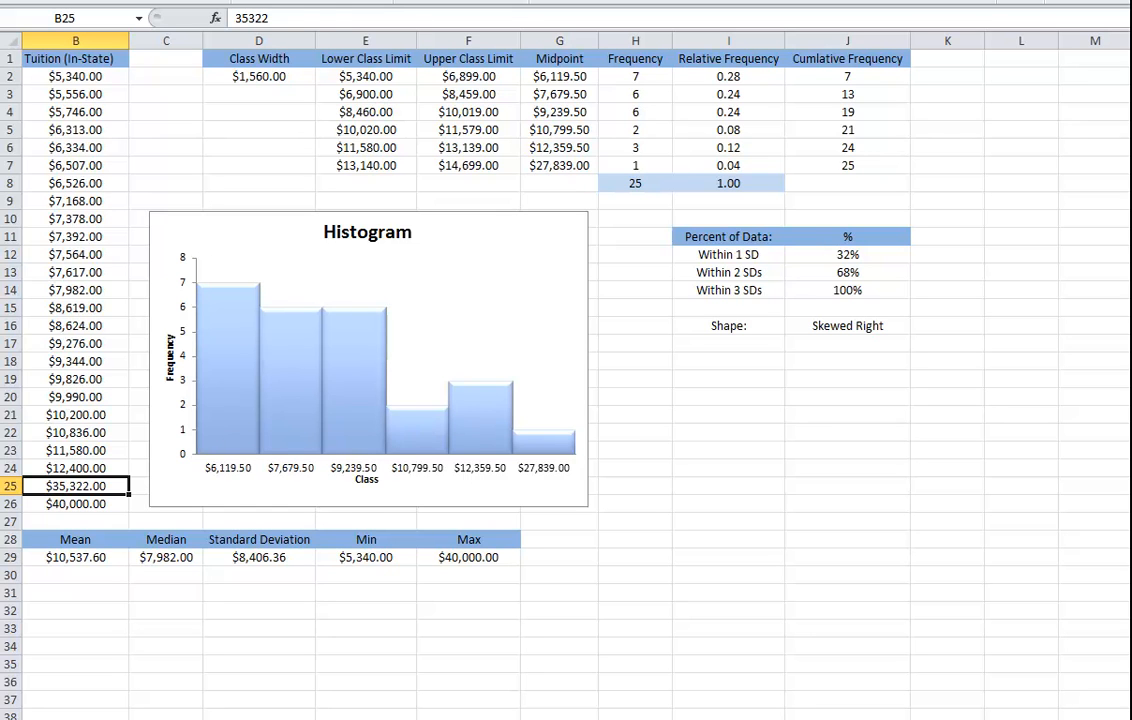
key("Down")
key("Down")
key("Down")
key("Down")
key("Right")
key("Right")
key("Left")
key("Left")
key("Right")
key("Right")
key("Left")
key("Left")
key("Right")
key("Right")
key("Left")
key("Left")
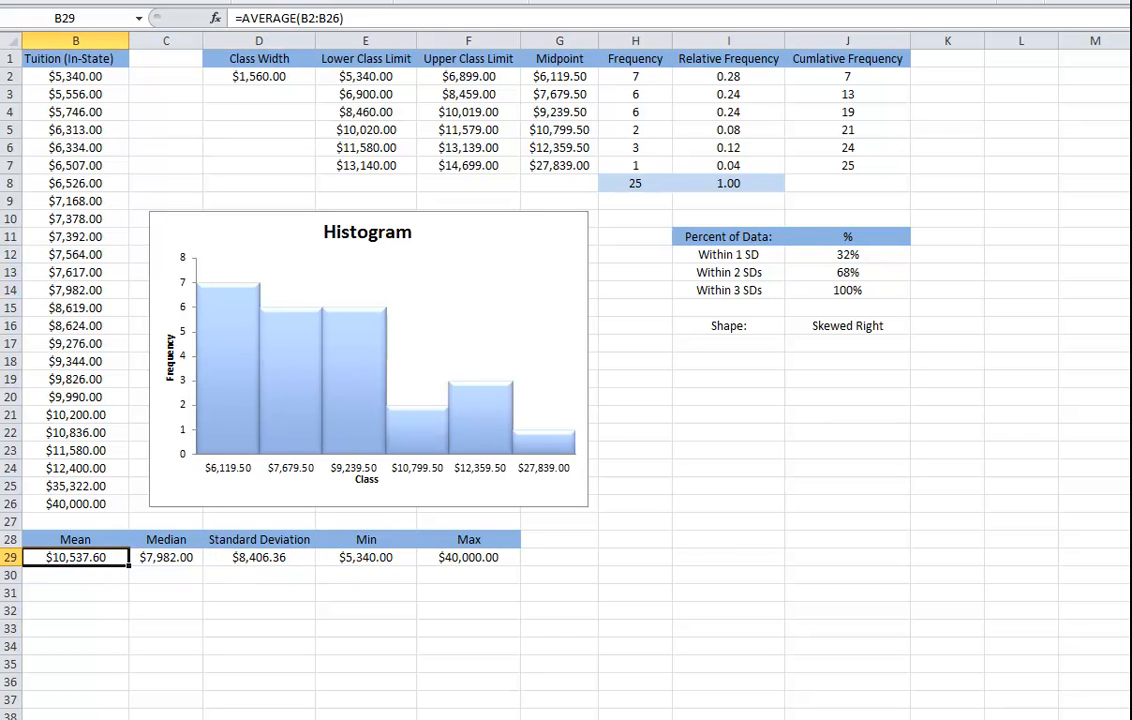
Delete the two outlier tuition values from cells B25 and B26.
left_click(76, 486)
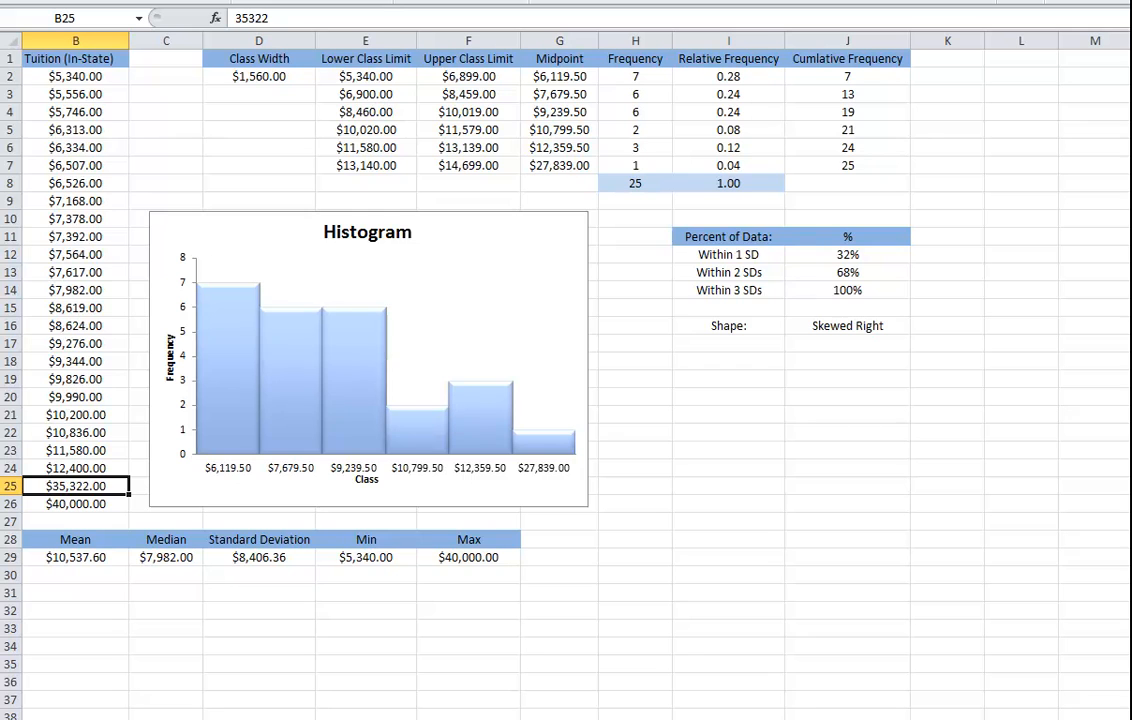
key("Delete")
key("Down")
key("Delete")
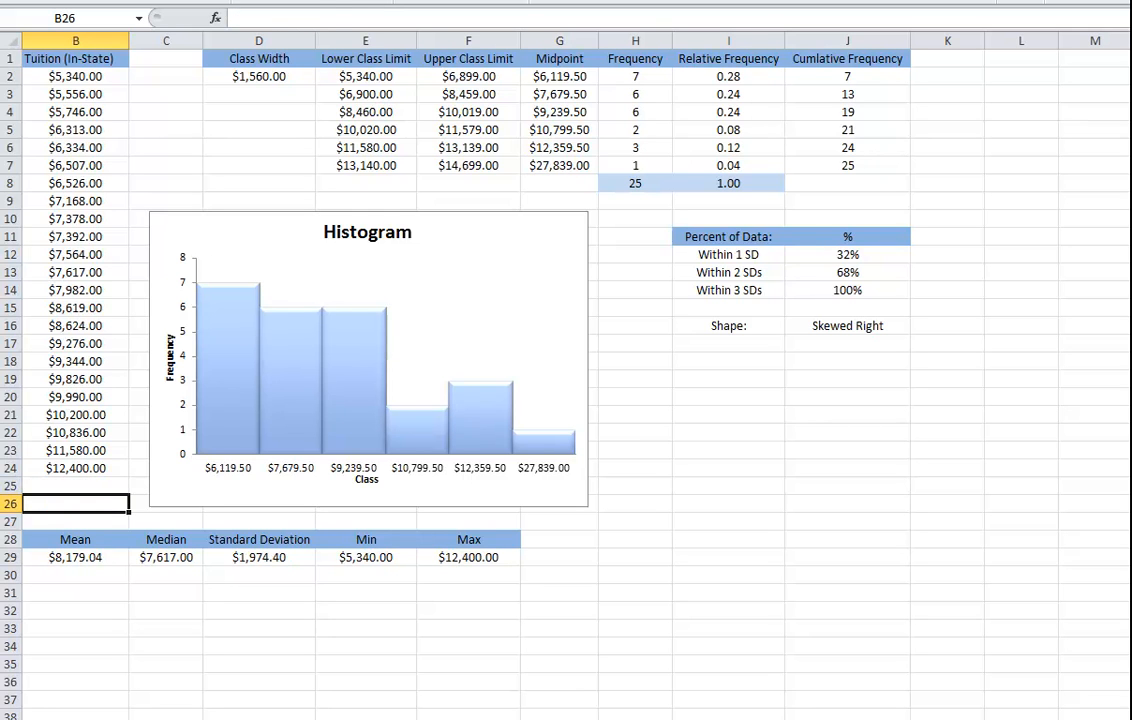
Review the mean in B29, the Shape label, and the percentages within 1, 2 and 3 standard deviations.
left_click(76, 557)
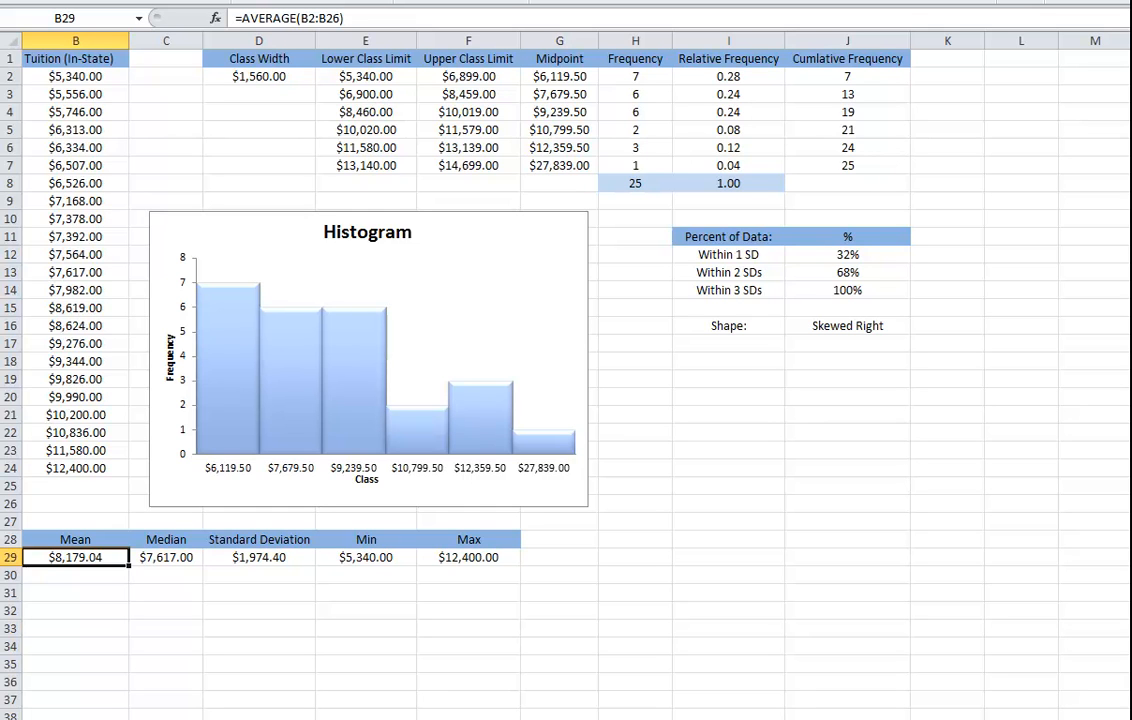
left_click_drag(728, 326, 728, 343)
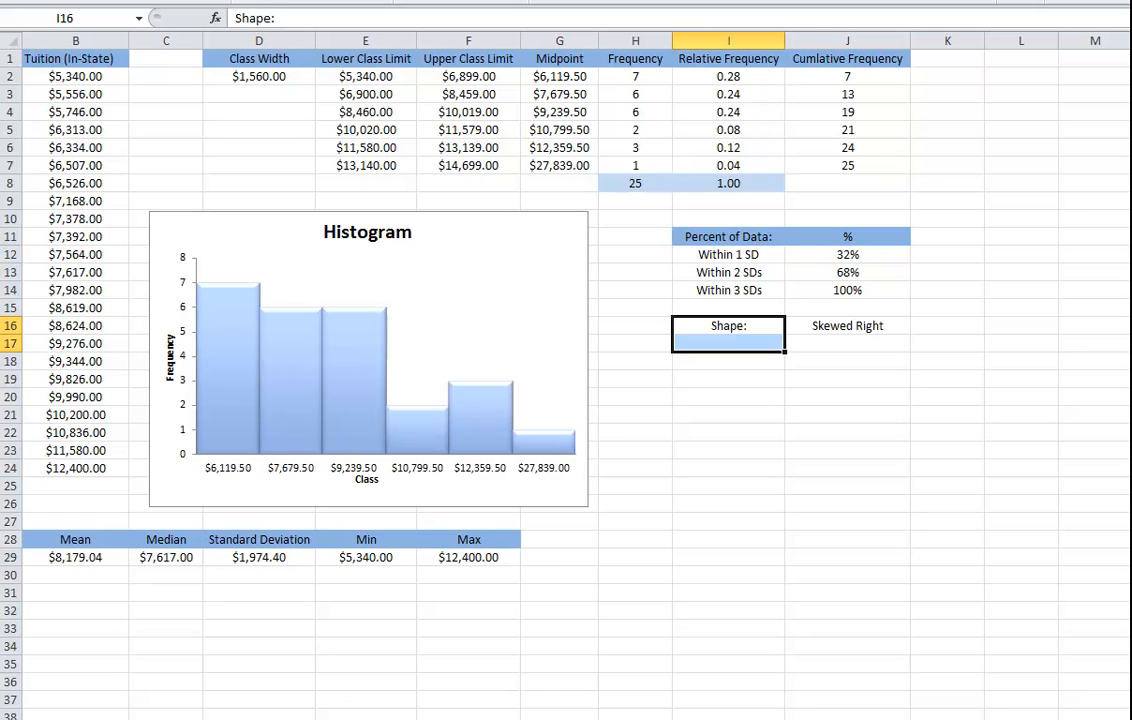
left_click(847, 255)
left_click(847, 273)
left_click(847, 290)
left_click(847, 255)
left_click(847, 273)
left_click(847, 290)
left_click(847, 255)
left_click(847, 273)
left_click(847, 308)
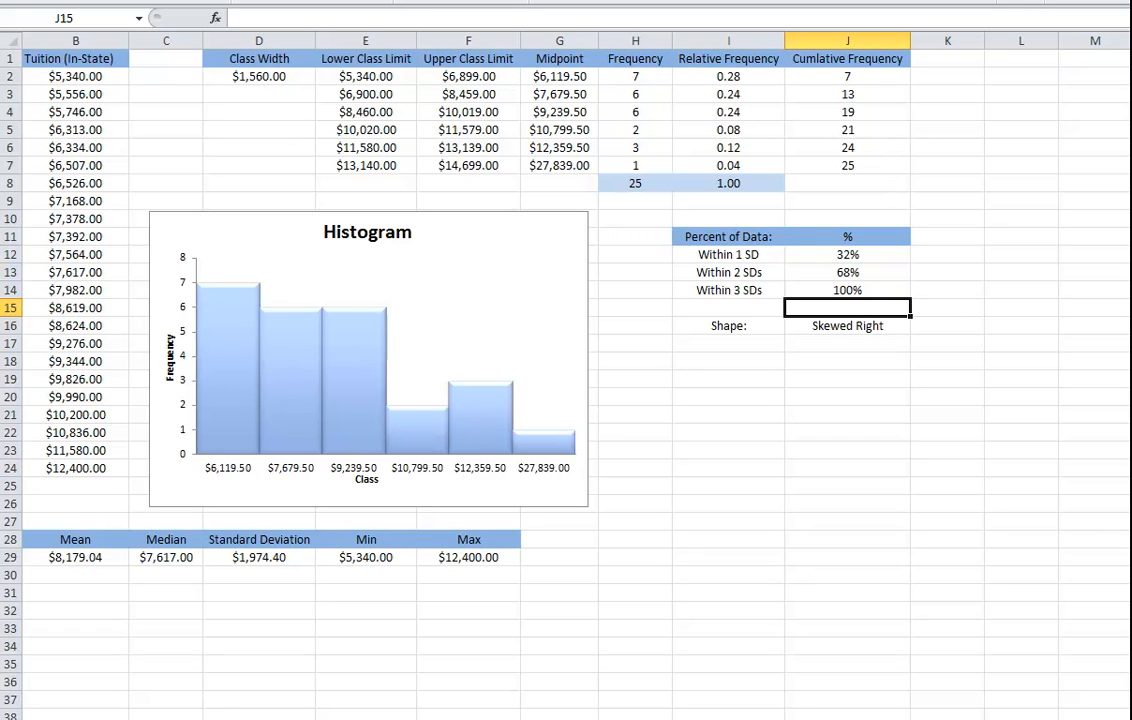
Calculate the lower bound of one standard deviation from the mean in K12 with =B29-D29.
left_click(947, 255)
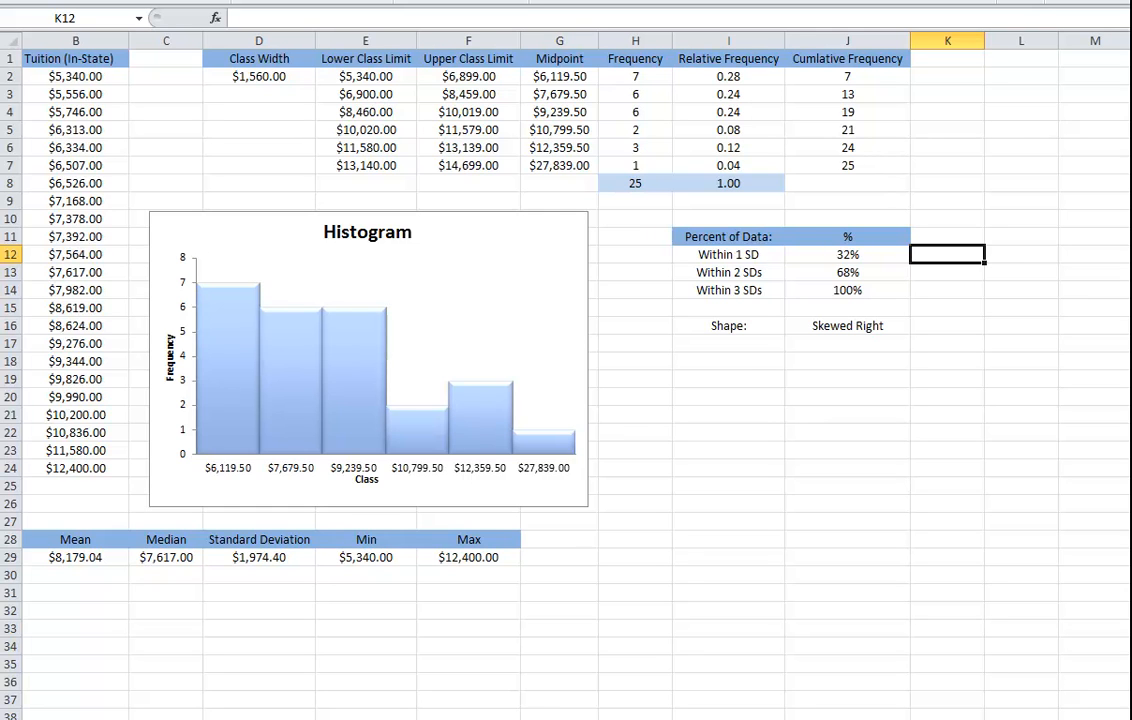
type("=")
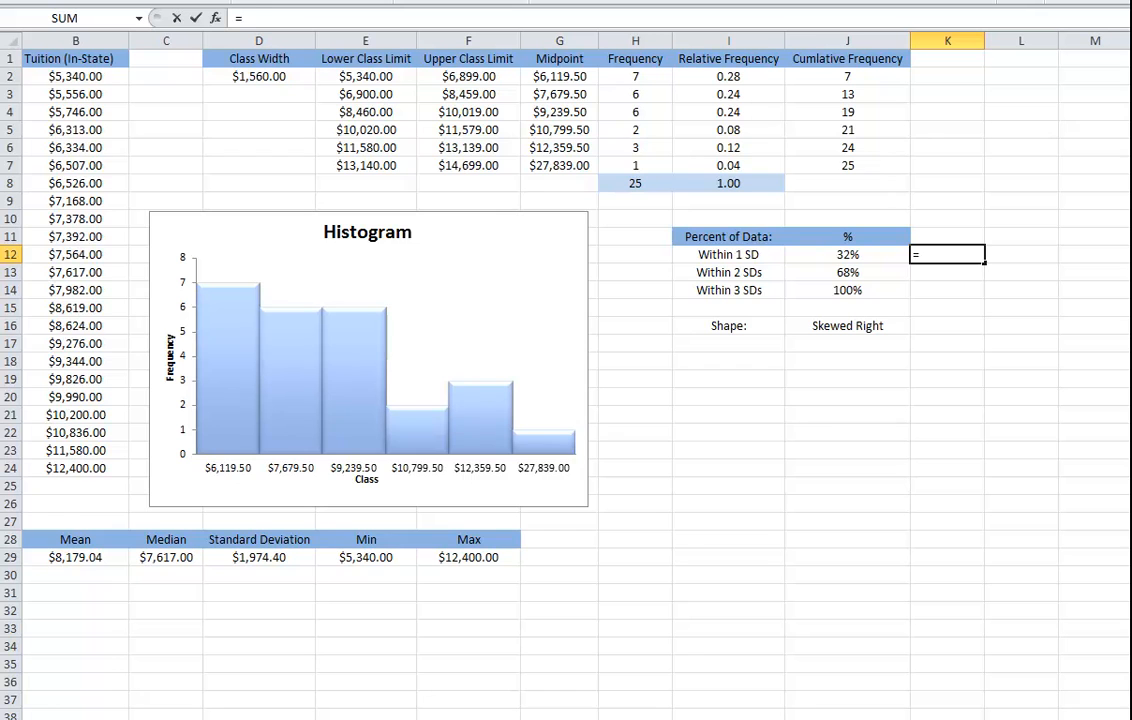
left_click(76, 557)
type("-")
left_click(259, 557)
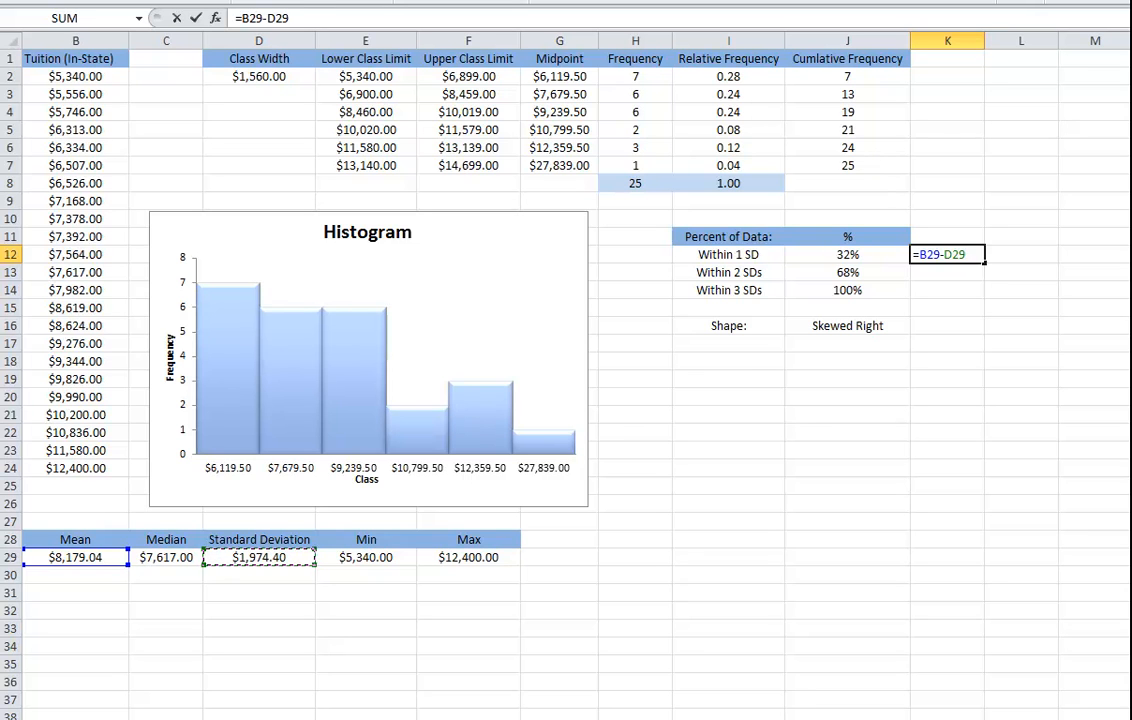
key("Return")
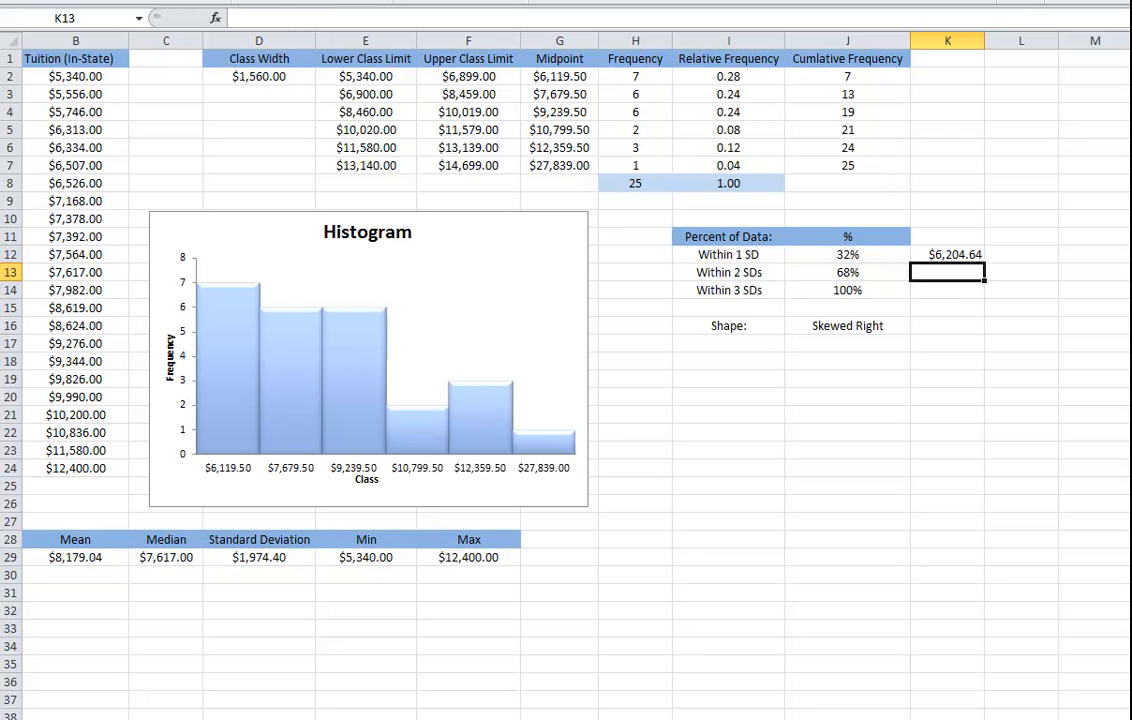
Calculate the upper bound of one standard deviation from the mean in L12 with =B29+D29.
left_click(1021, 254)
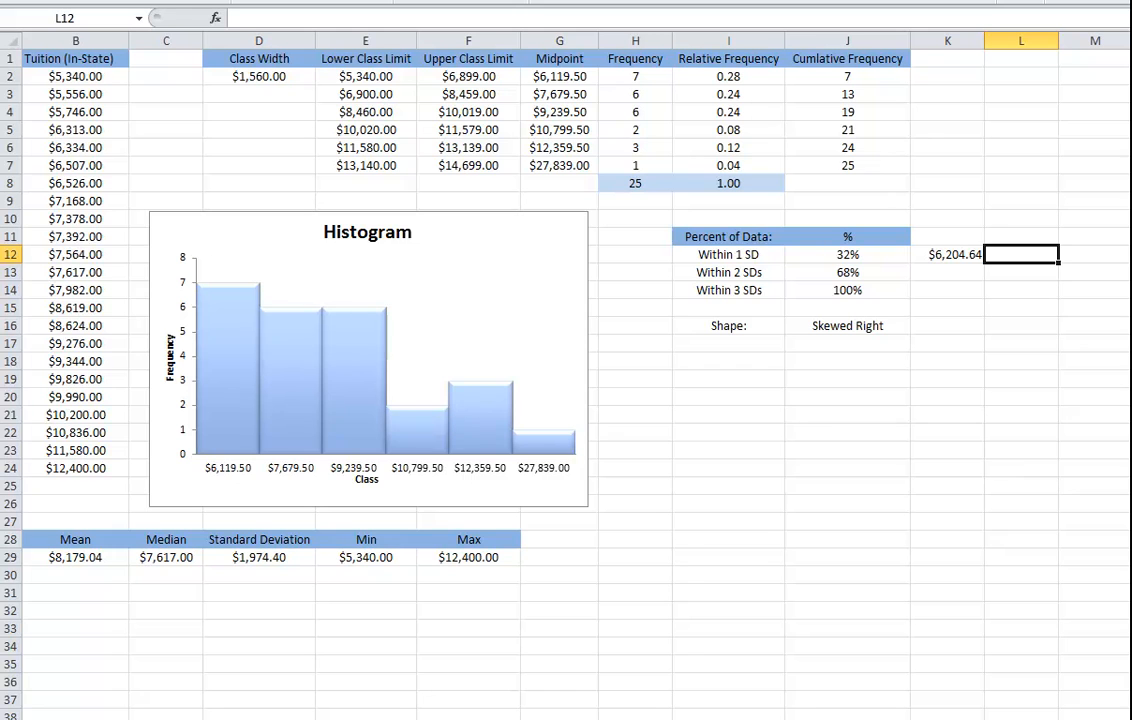
type("=")
left_click(76, 557)
type("+")
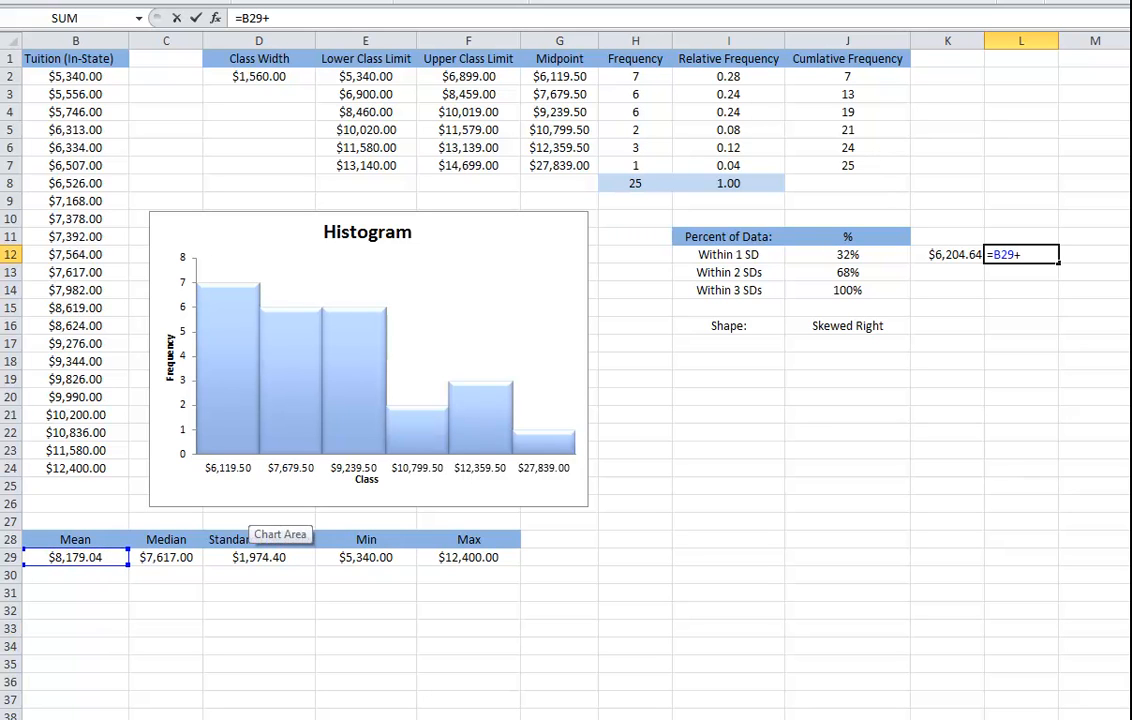
left_click(259, 557)
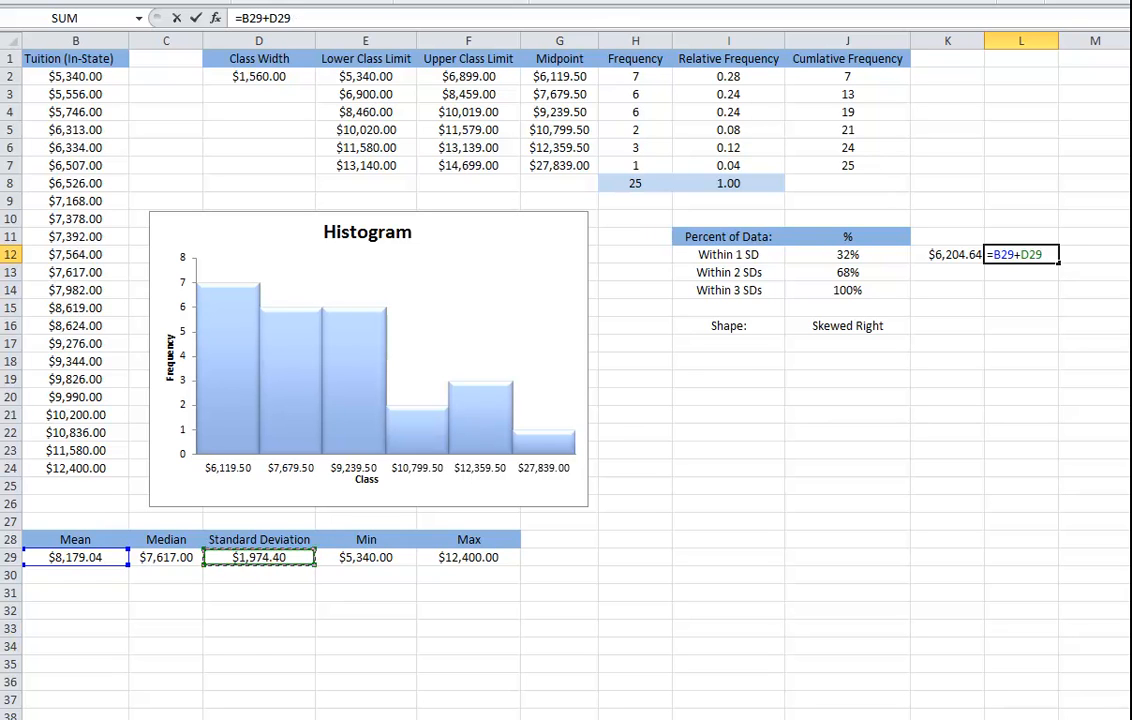
key("Return")
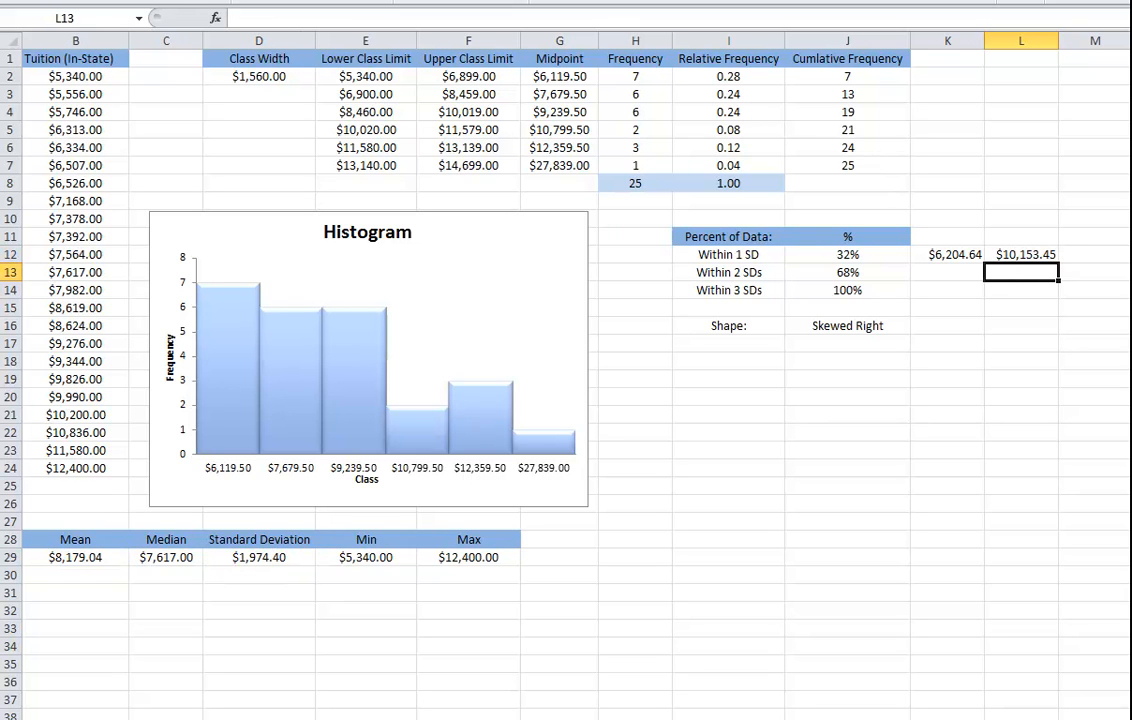
Replace the Within 1 SD percentage in J12 with a formula beginning =FREQUENCY(B2:B26,L12).
left_click(847, 255)
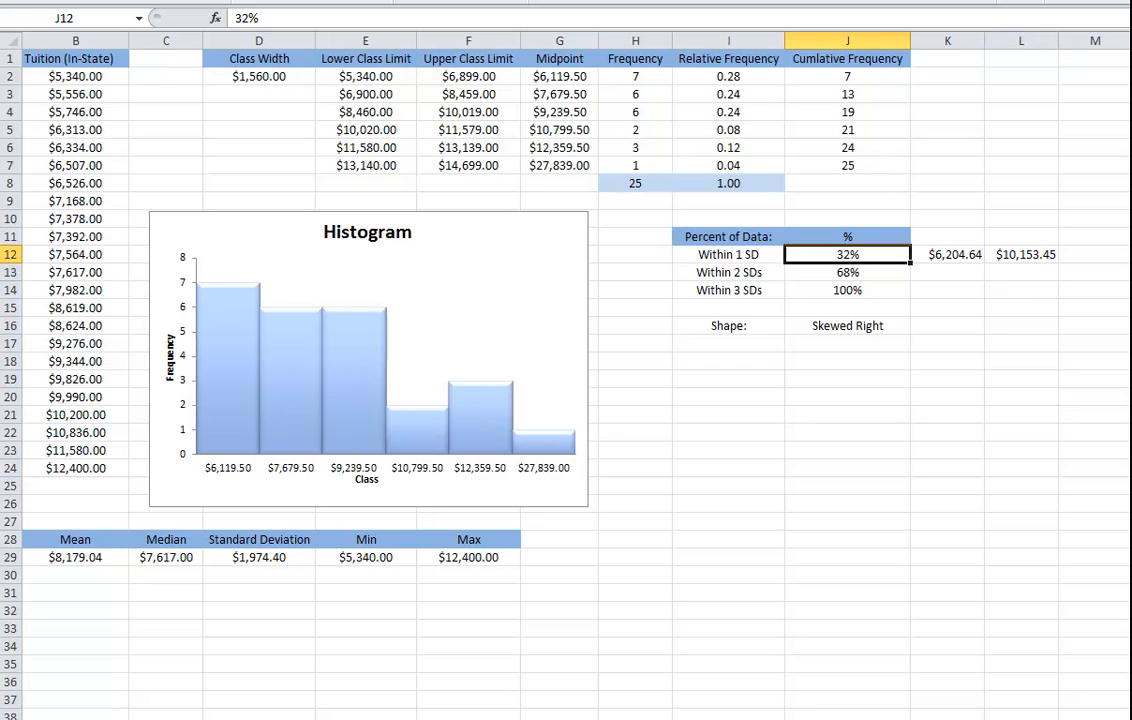
key("Delete")
type("=")
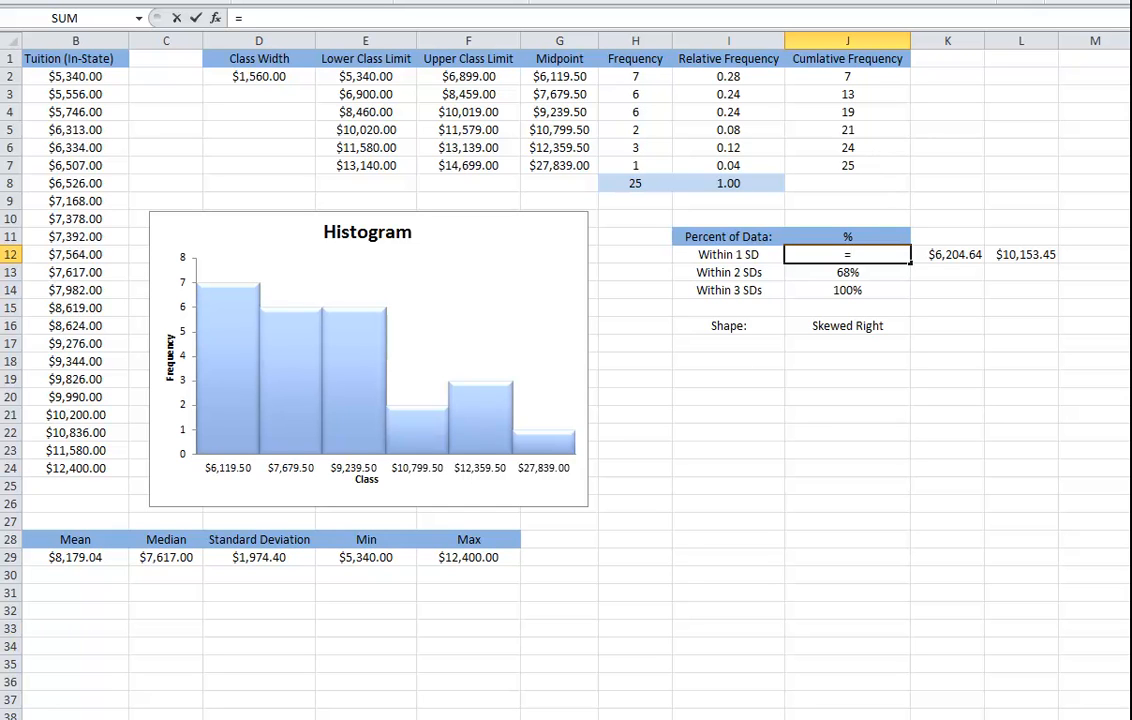
type("fre")
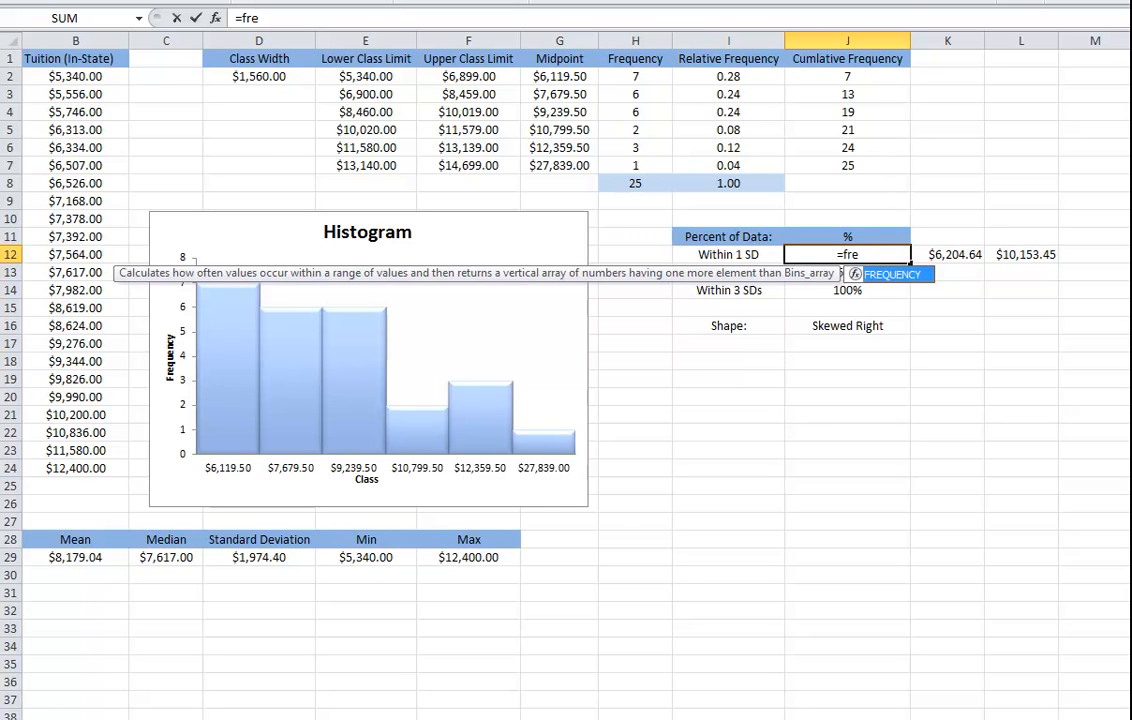
key("Tab")
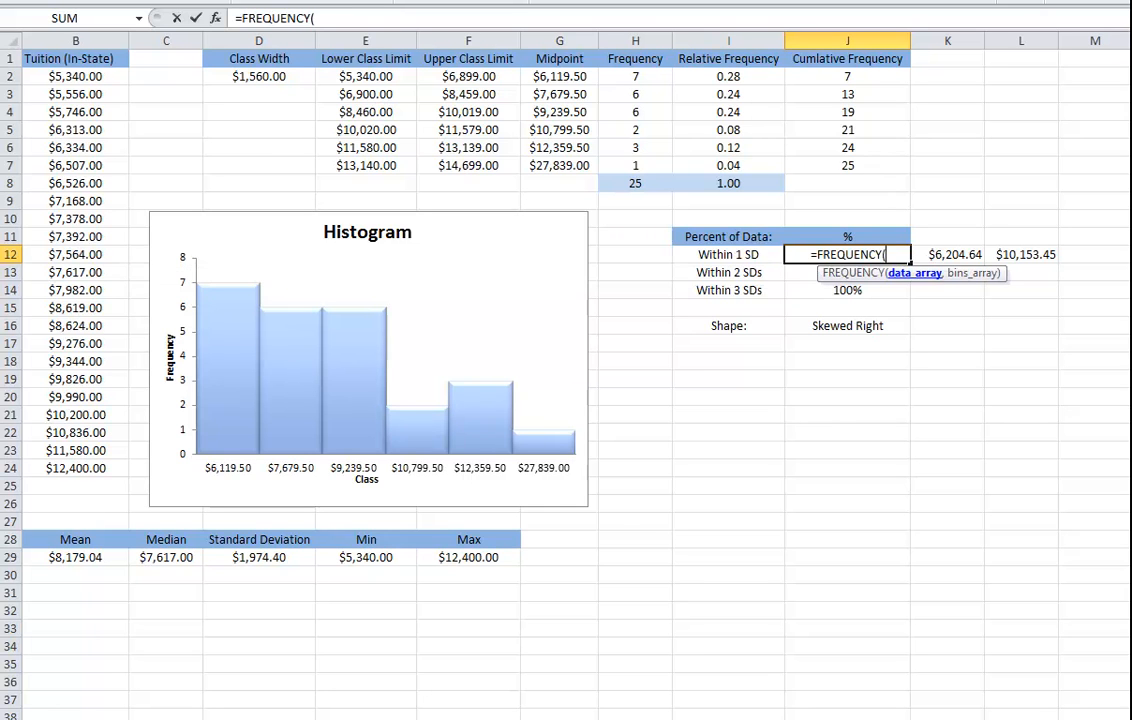
left_click_drag(75, 76, 100, 504)
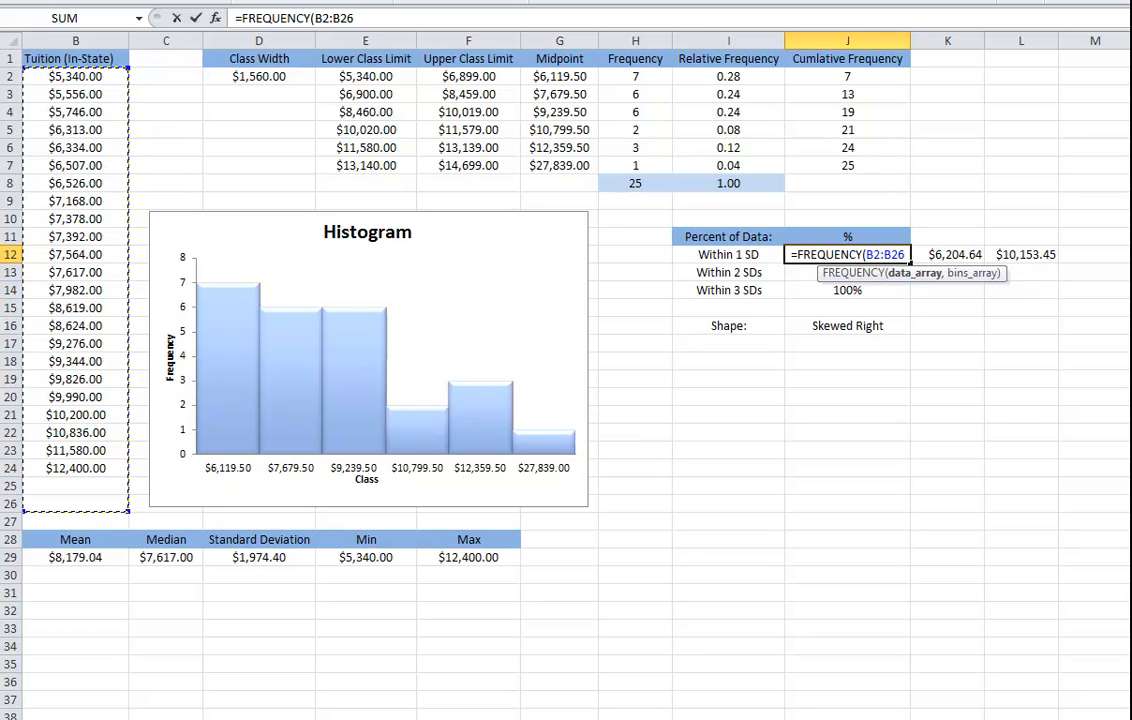
type(",")
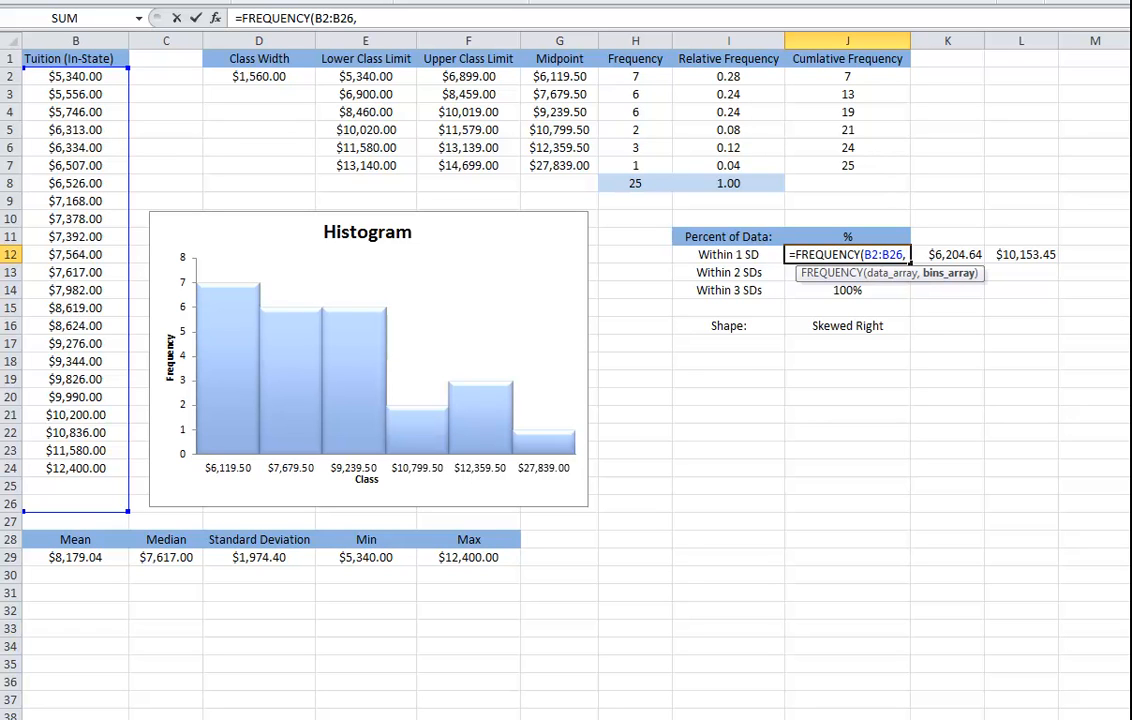
left_click(1021, 255)
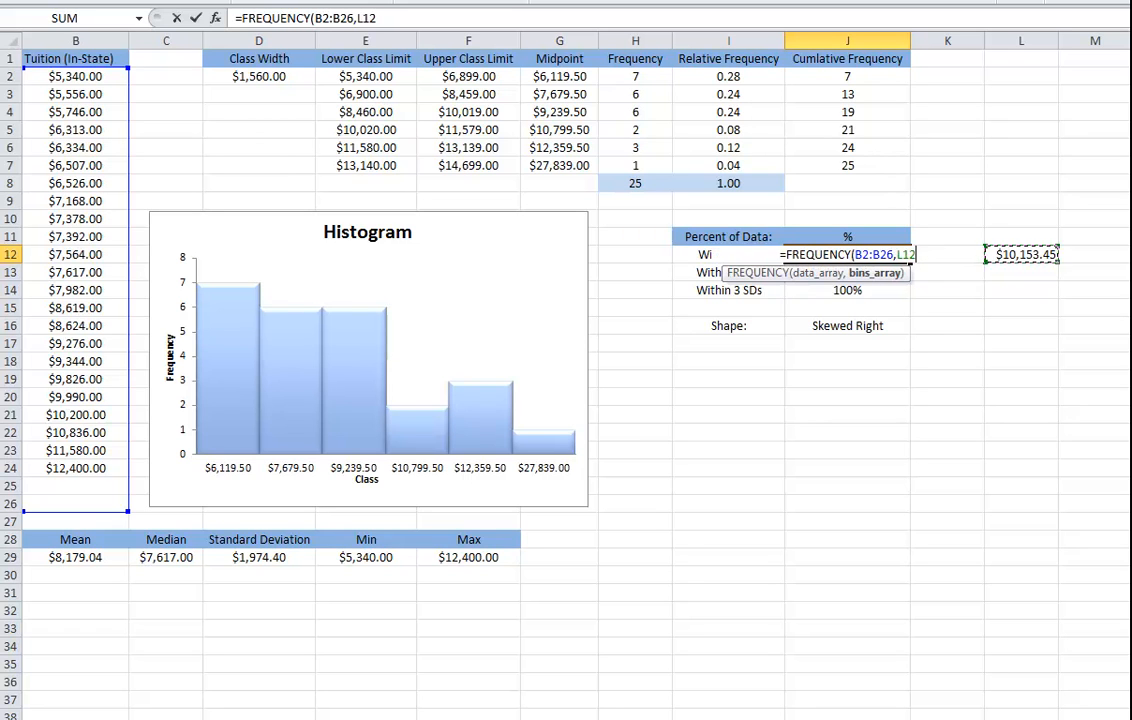
type(")")
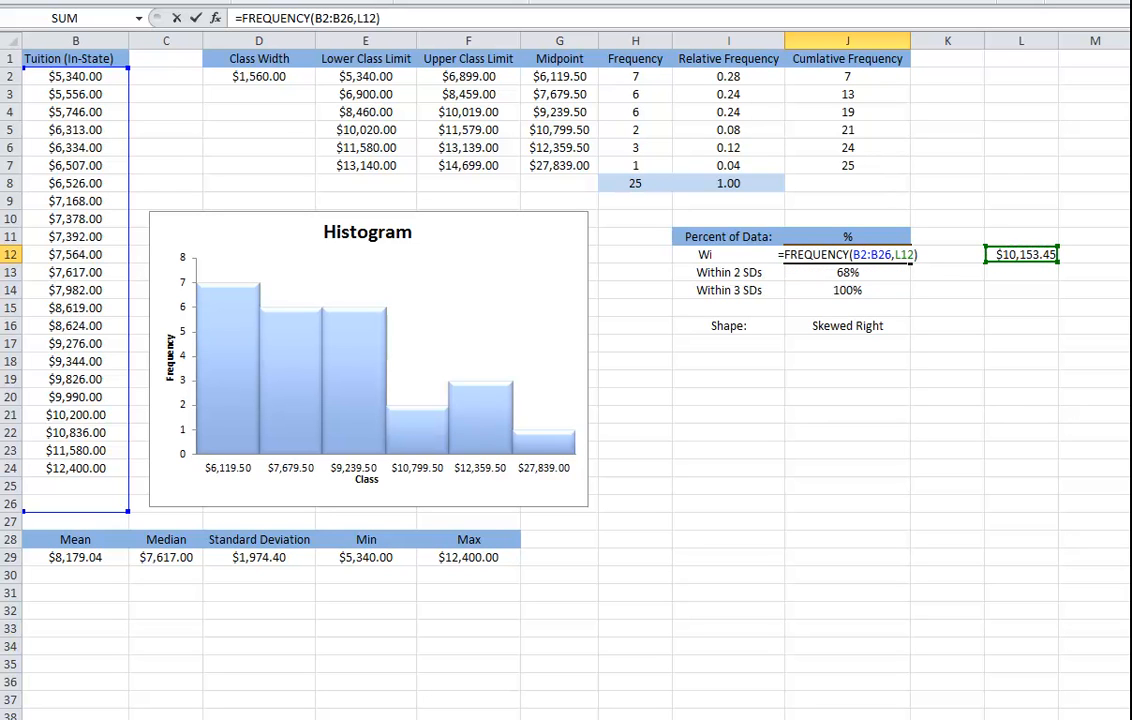
Subtract FREQUENCY(B2:B26,K12) in the J12 formula and enter the completed formula.
type("-")
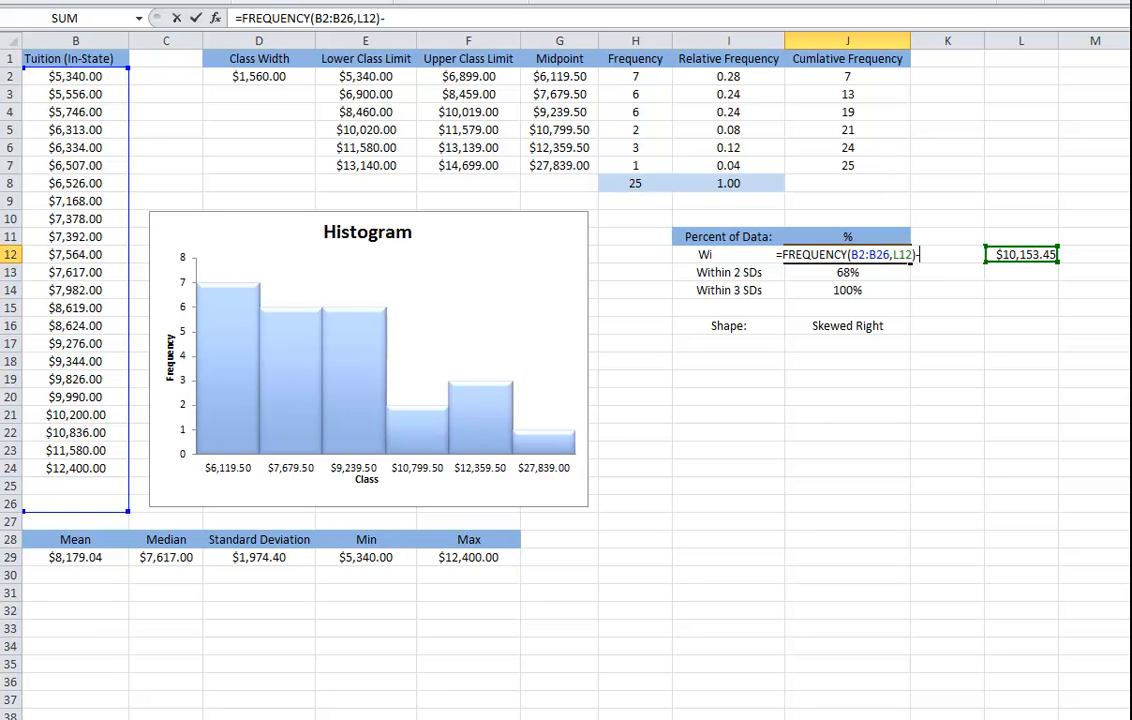
type("Fre")
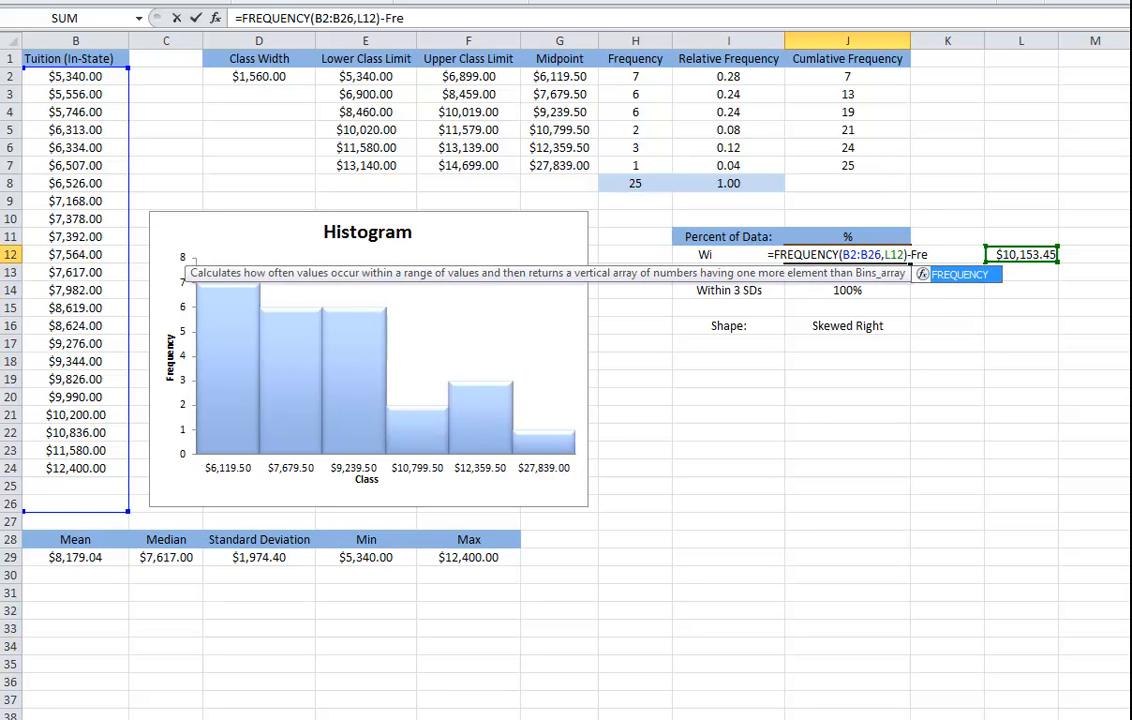
key("Tab")
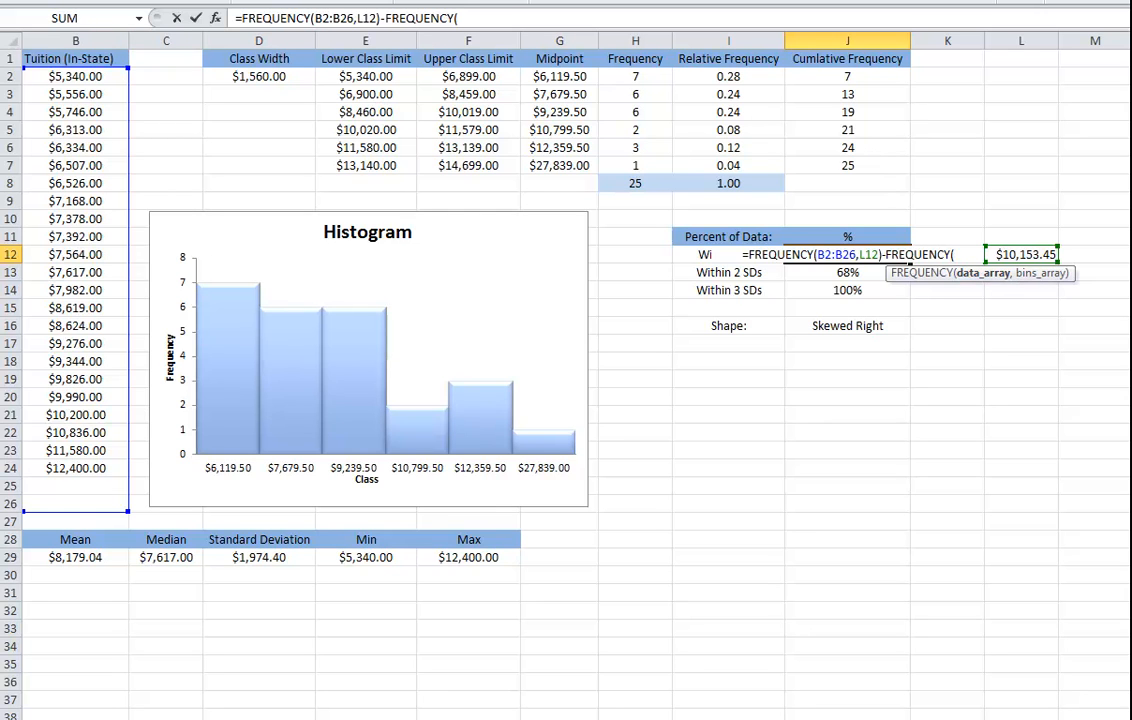
left_click_drag(75, 76, 122, 512)
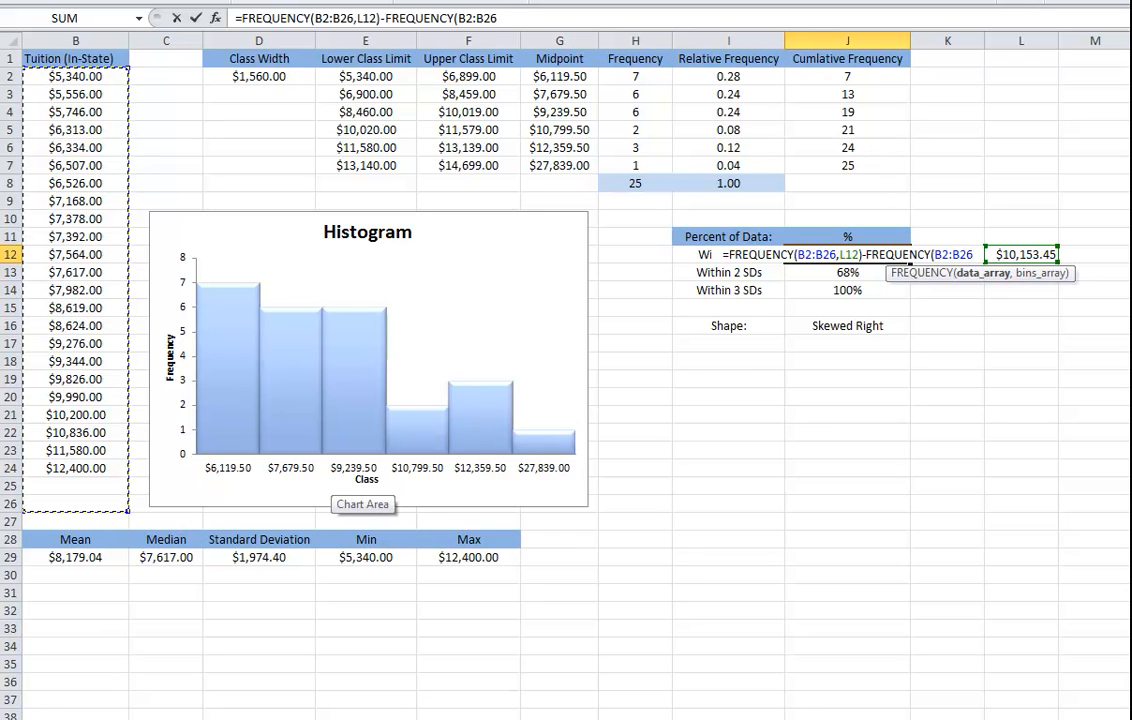
type(",")
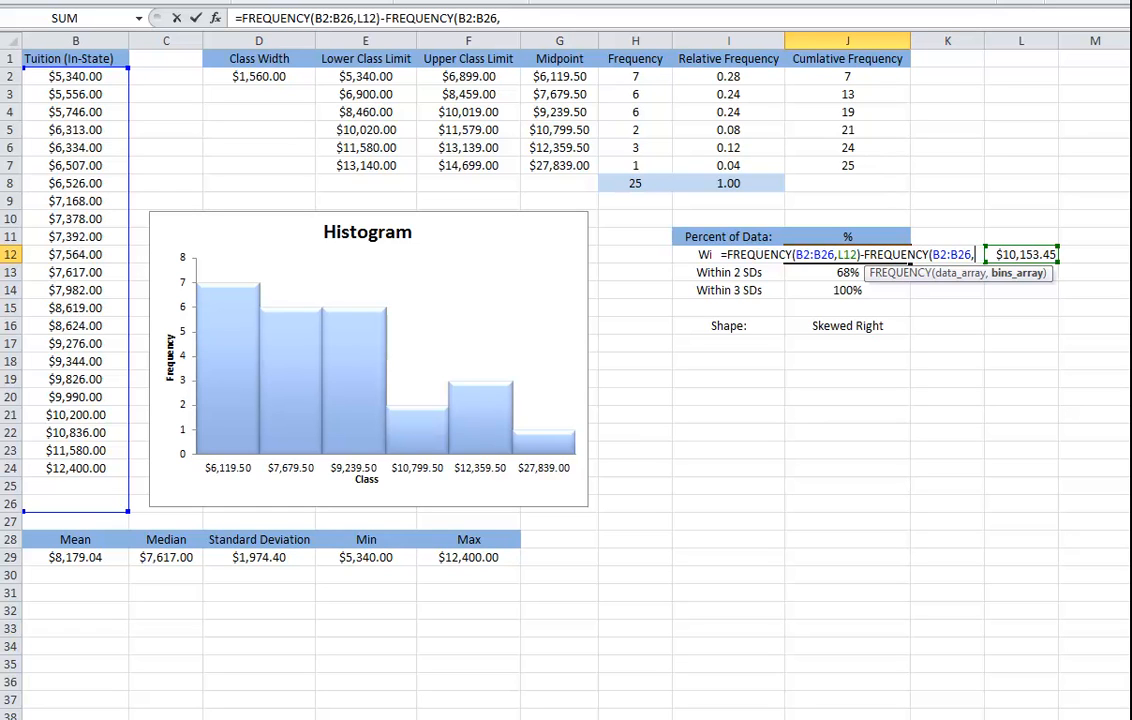
left_click(506, 19)
type("K12)")
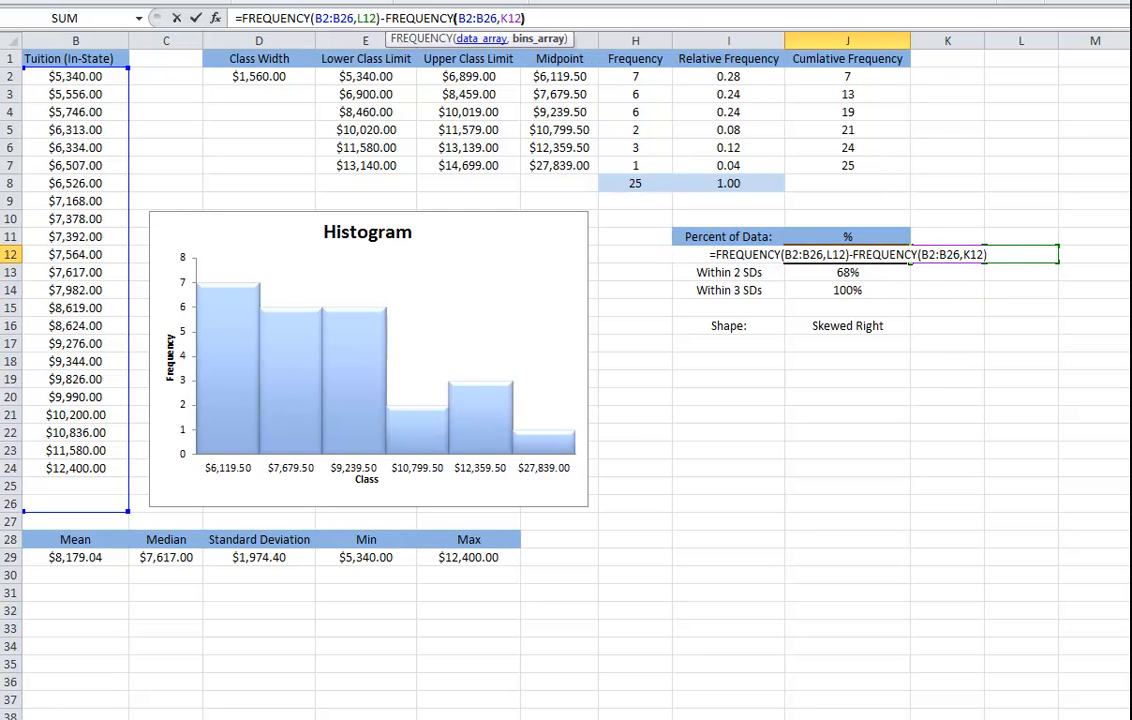
key("Return")
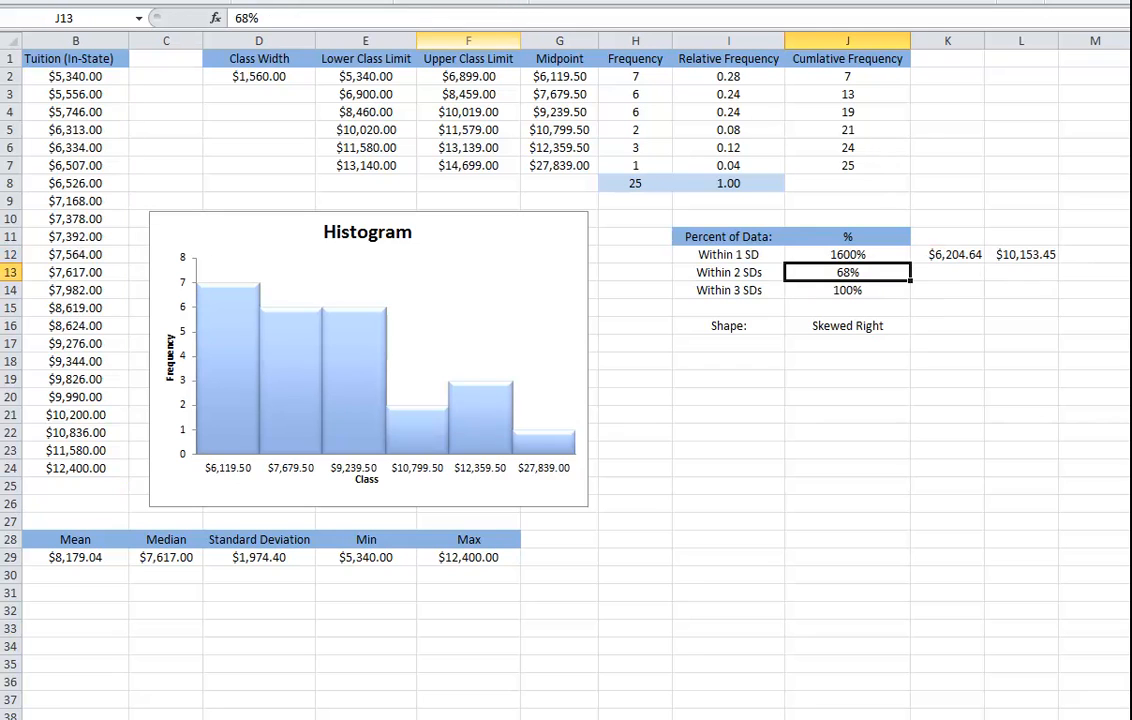
Format the Within 1 SD result in J12 as Number with 0 decimal places.
left_click(848, 255)
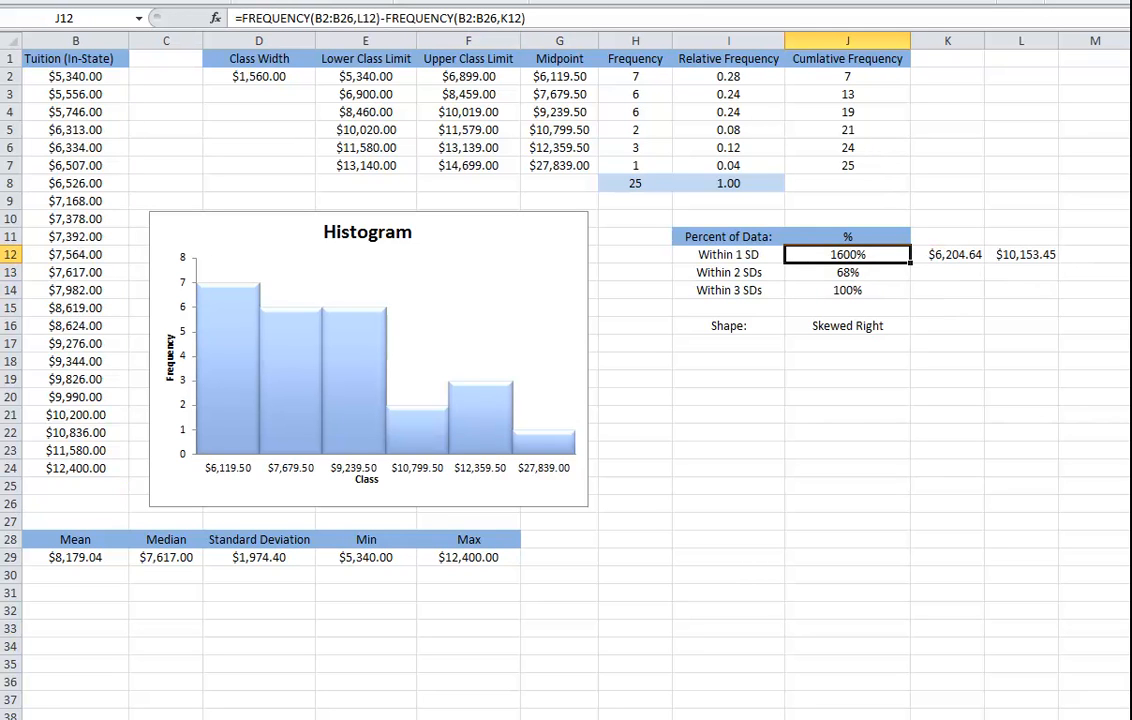
right_click(827, 257)
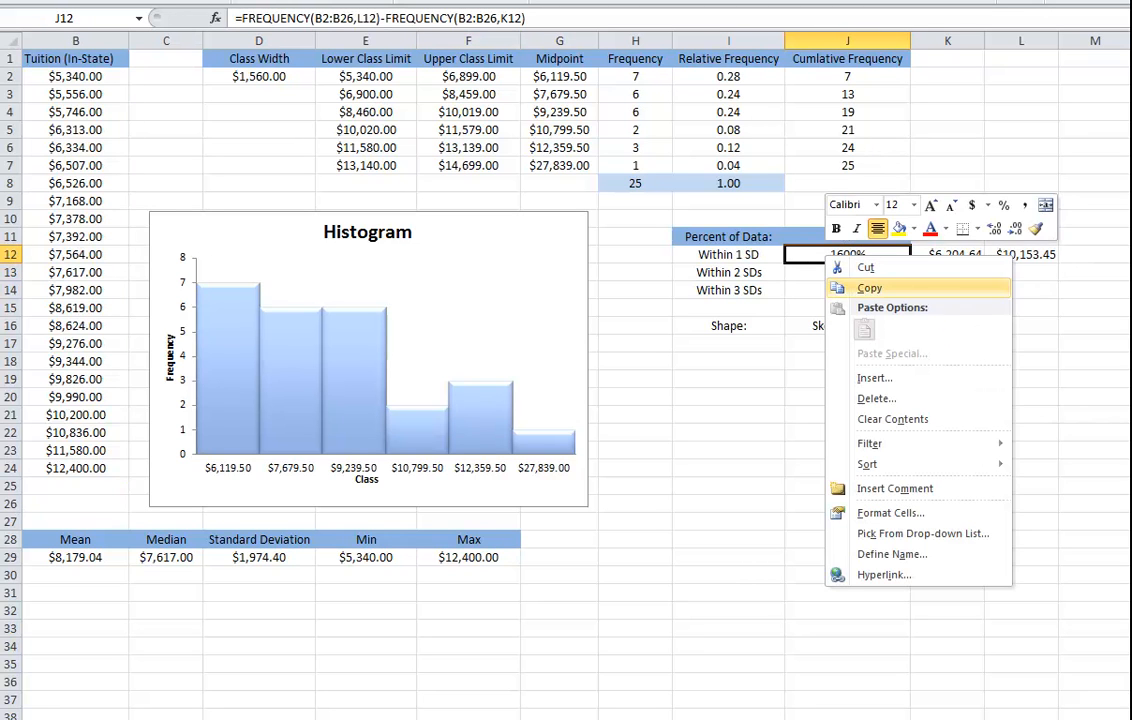
left_click(890, 513)
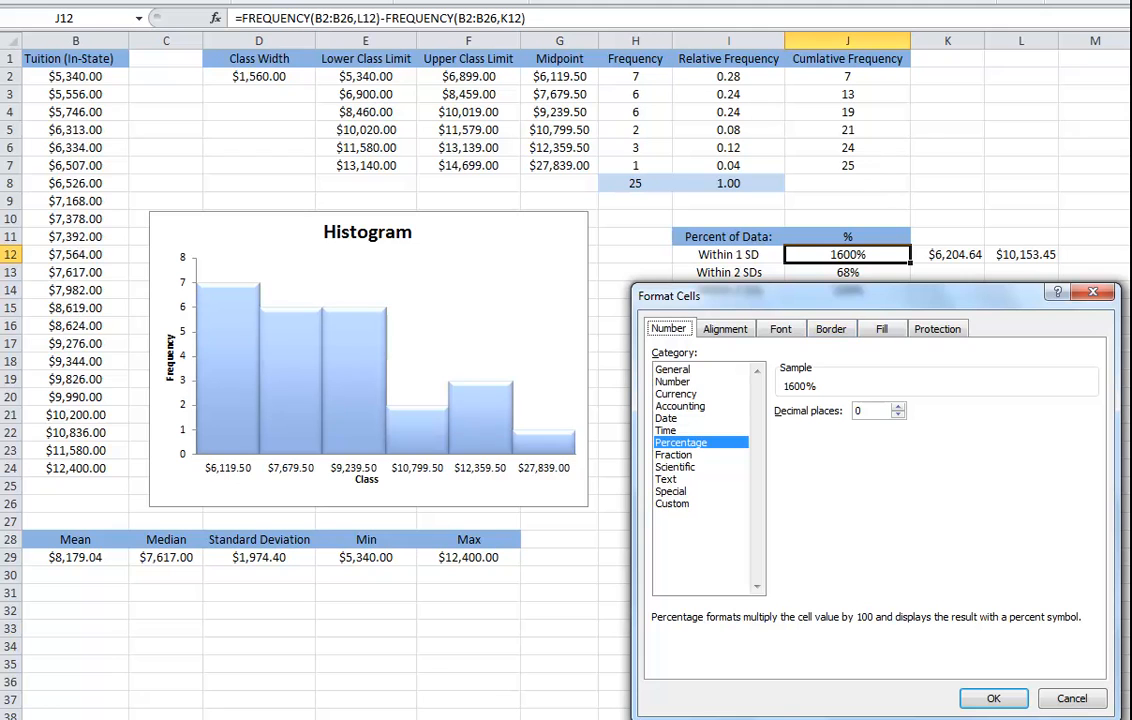
left_click(673, 382)
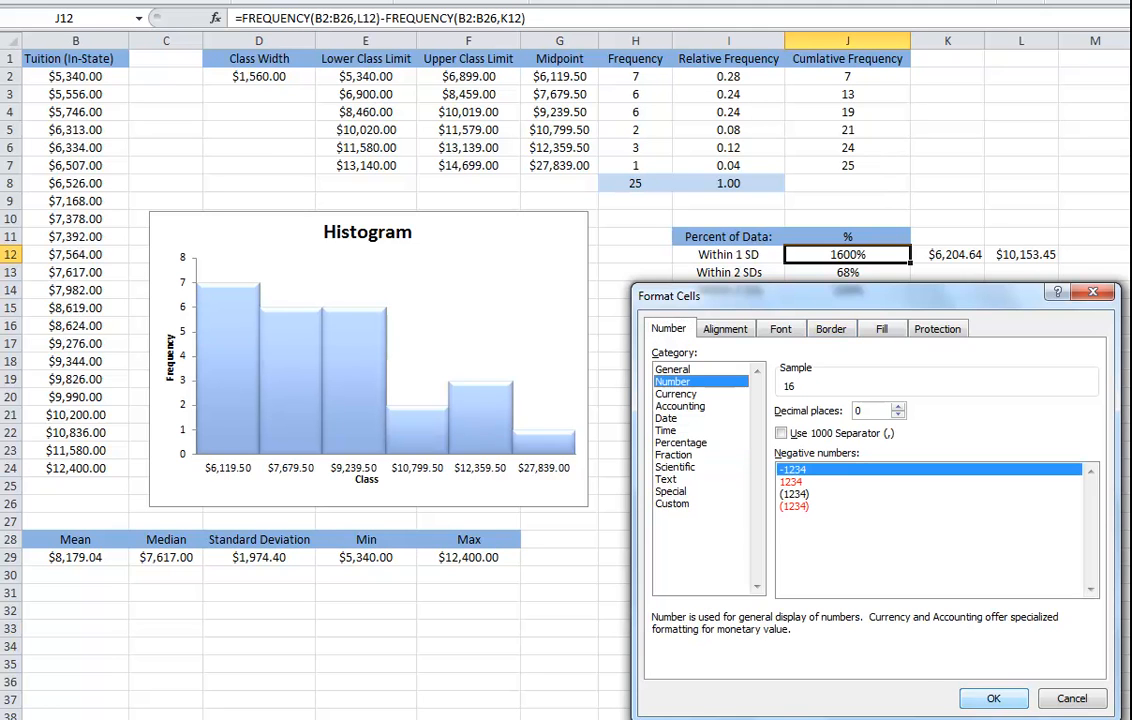
left_click(993, 698)
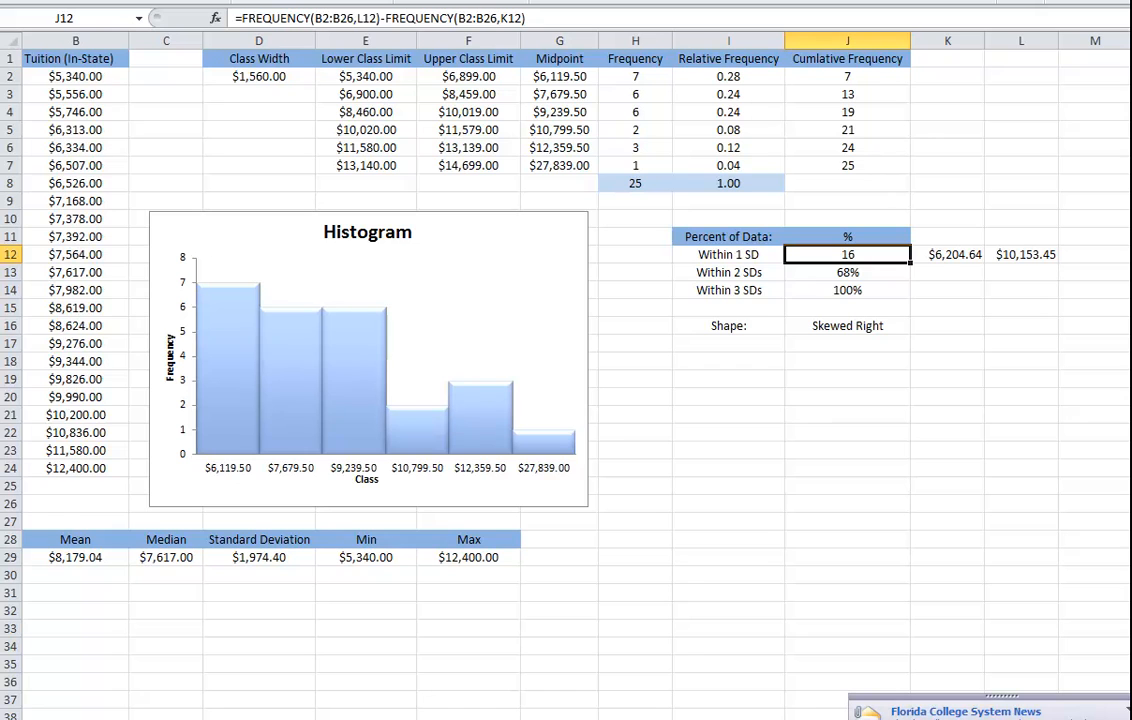
Clear the Within 2 SDs and Within 3 SDs values in J13:J14 and format both cells as Number with 0 decimal places.
left_click(847, 272)
key("Delete")
left_click(847, 290)
key("Delete")
left_click_drag(847, 272, 847, 290)
right_click(854, 290)
left_click(919, 547)
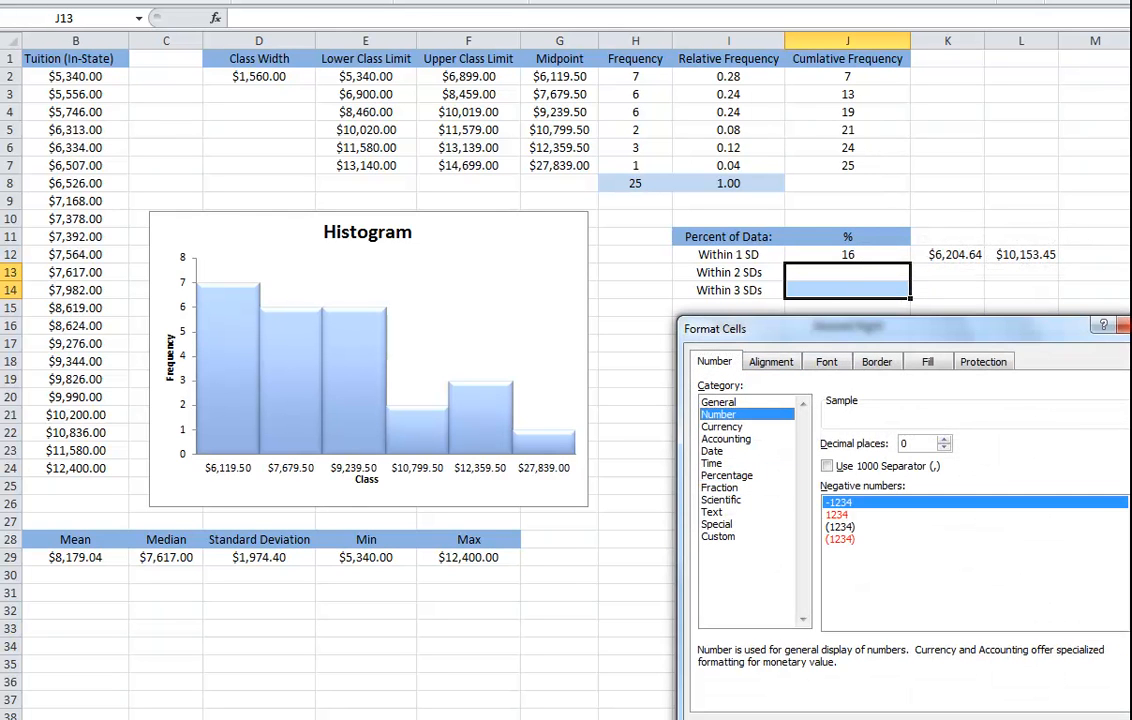
key("Return")
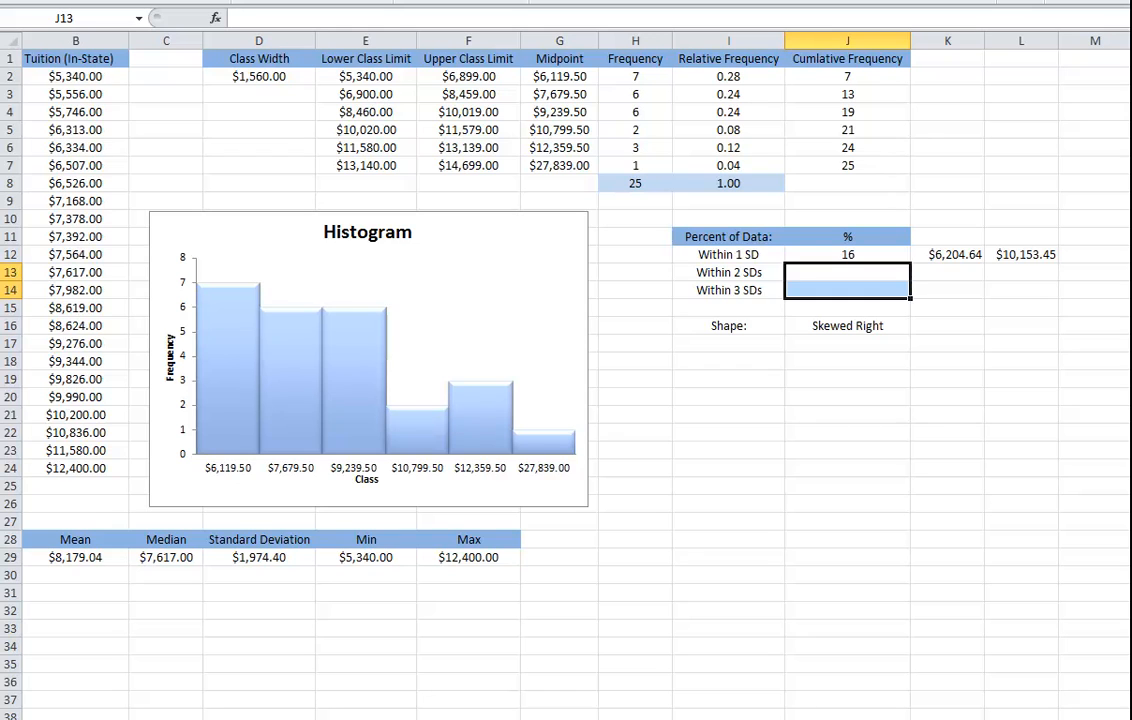
Calculate the lower bound of two standard deviations from the mean in K13 with =B29-2*D29.
left_click(947, 273)
type("=")
left_click(75, 557)
type("-2*")
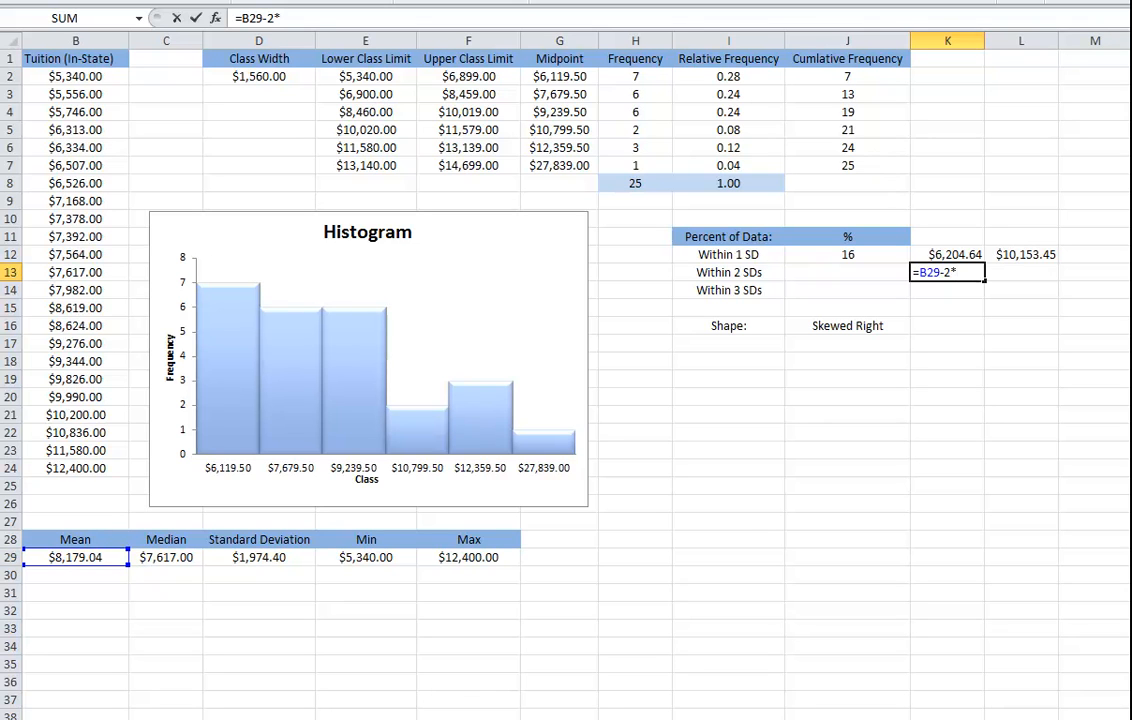
left_click(259, 557)
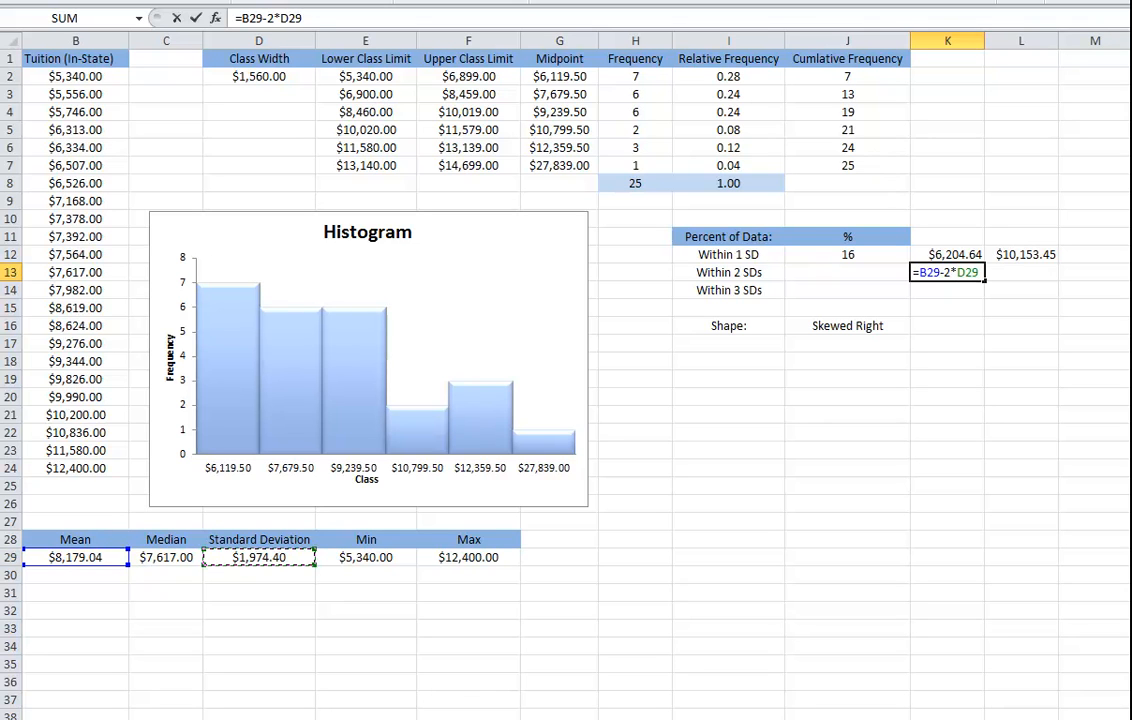
key("Return")
Calculate the upper bound of two standard deviations from the mean in L13 with =B29+2*D29.
key("Right")
key("Up")
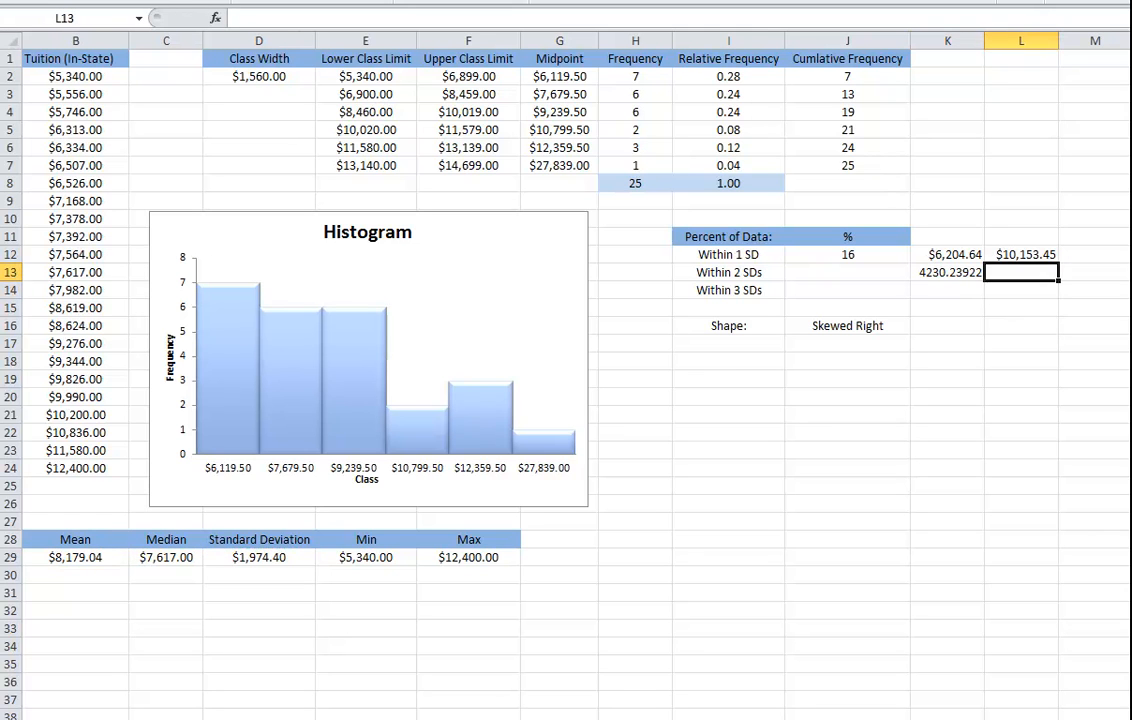
type("=")
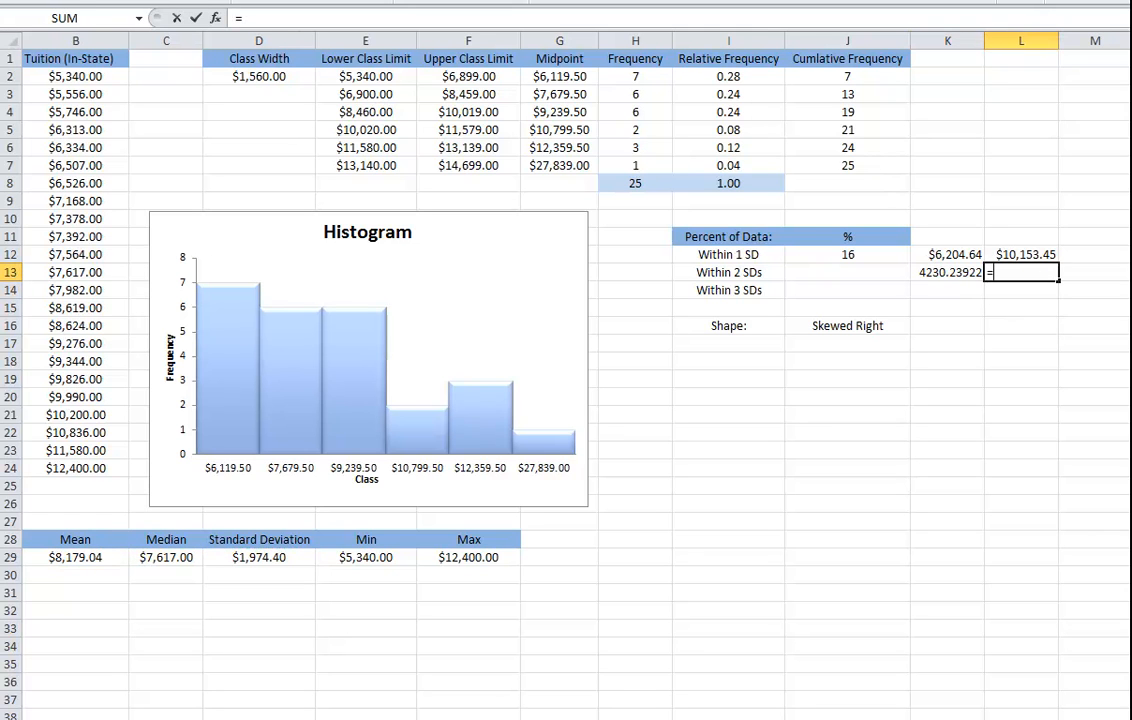
left_click(75, 557)
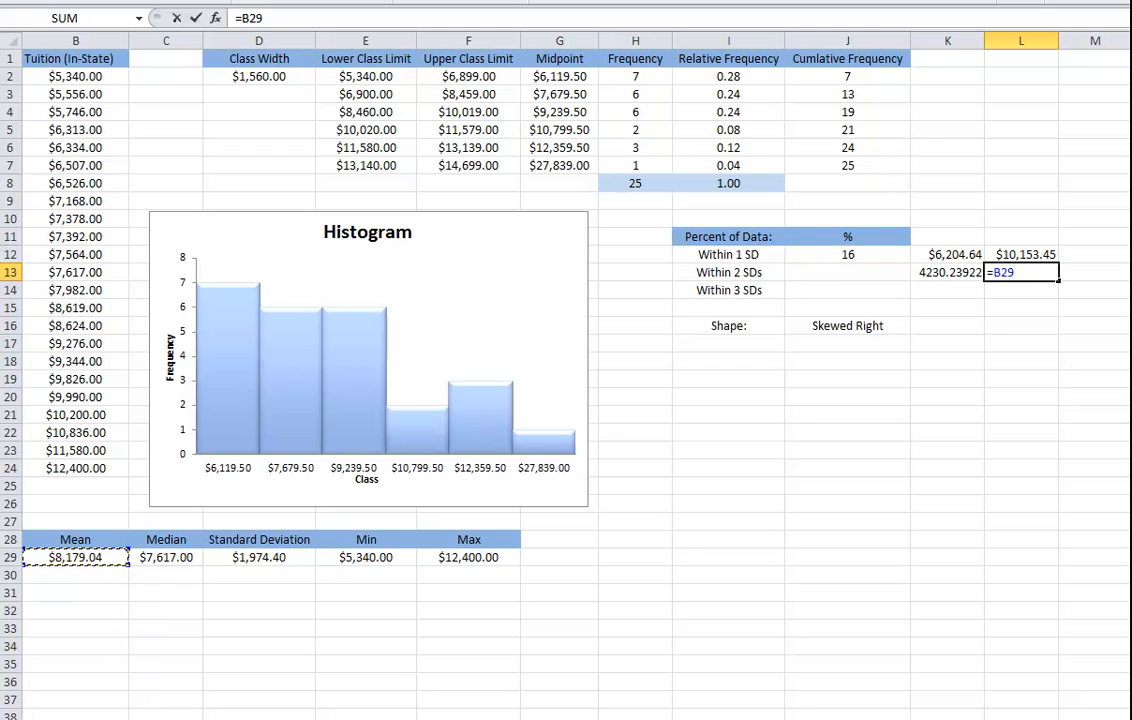
type("+2*")
left_click(259, 557)
key("Return")
Review the two-standard-deviation bounds in K13 and L13 and the Within 1 SD formula in J12.
left_click(1021, 272)
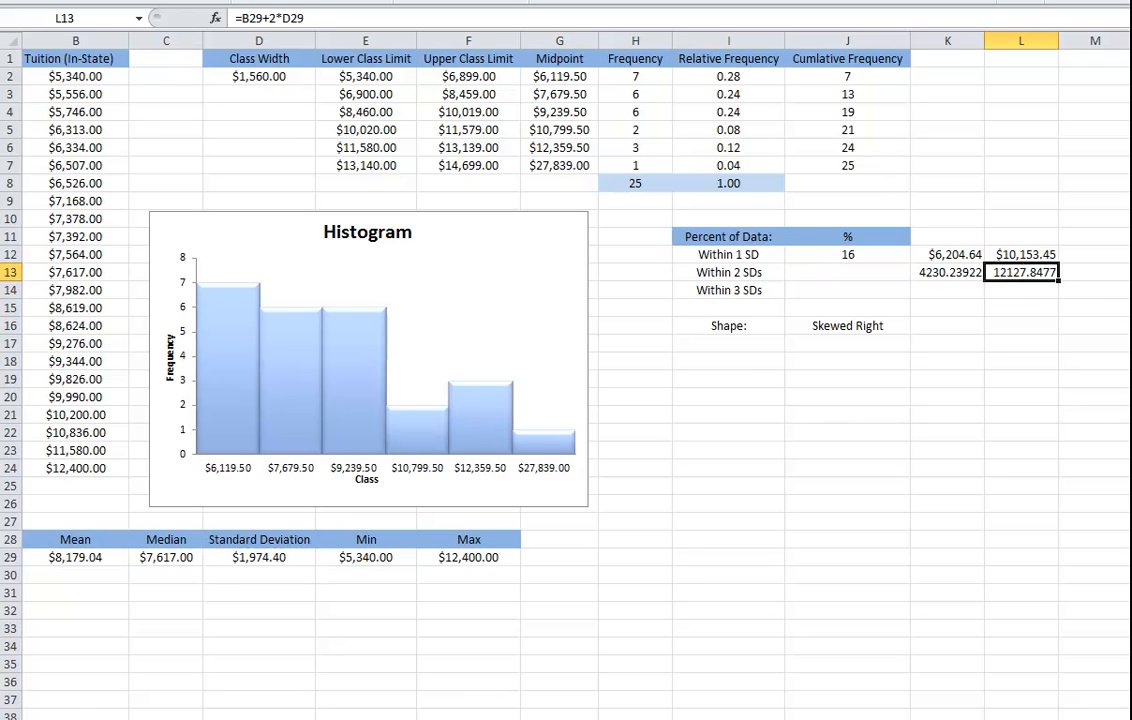
left_click(948, 272)
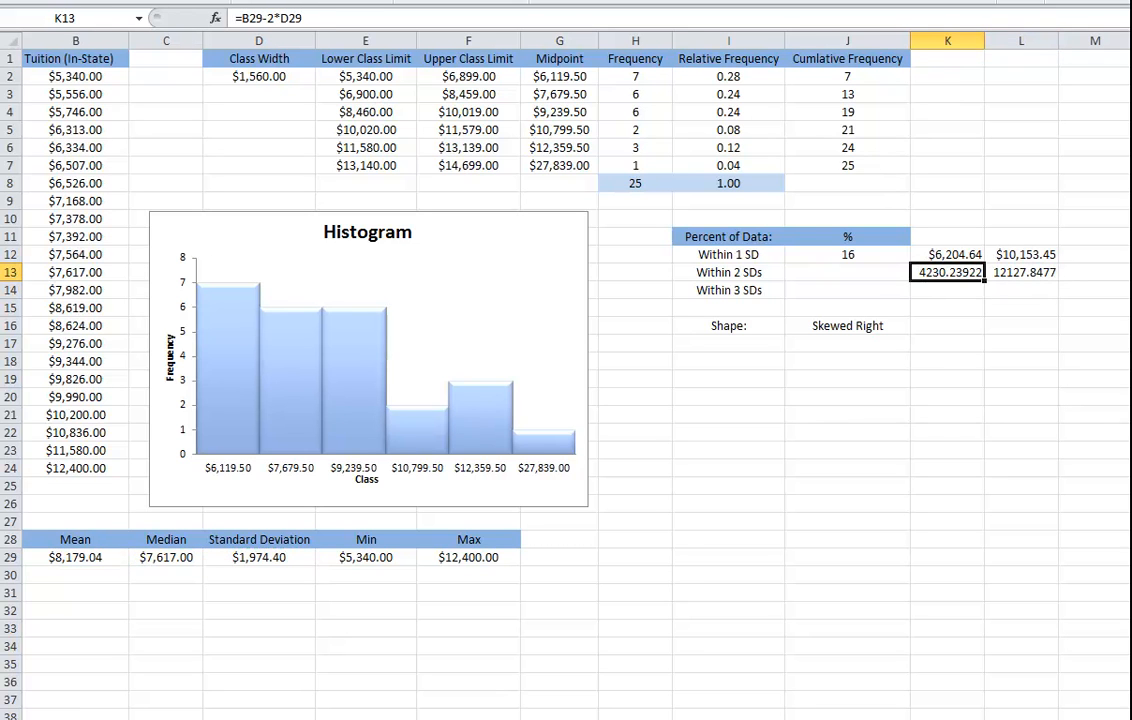
key("Left")
key("Up")
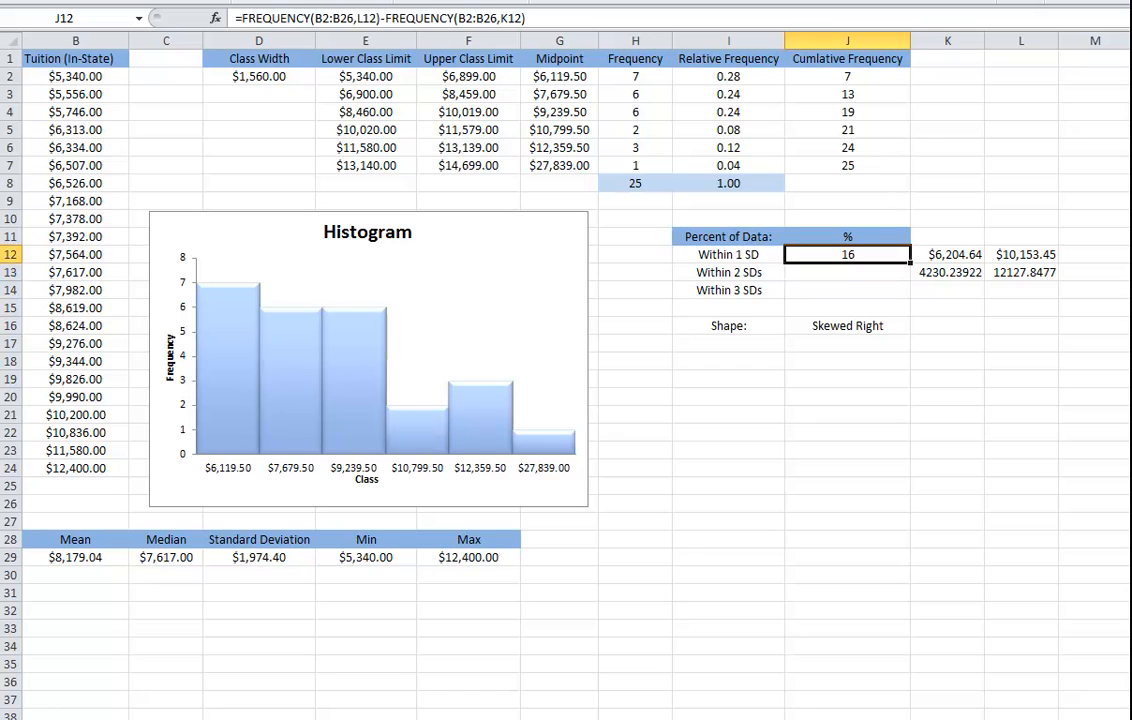
key("Down")
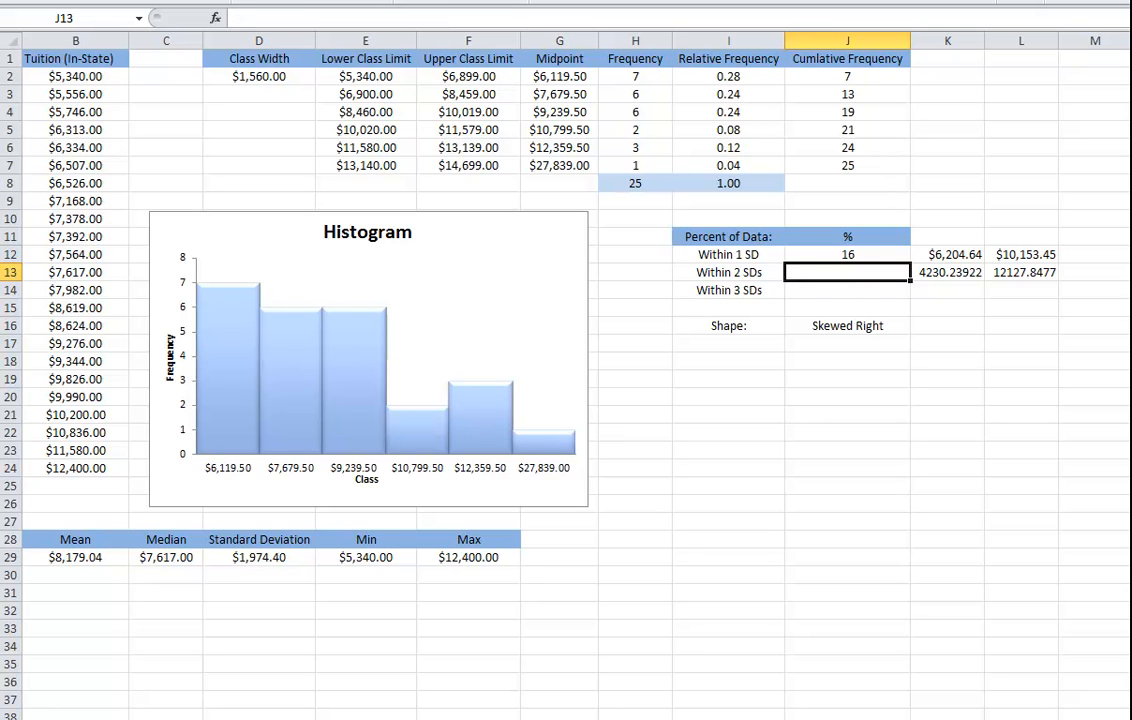
key("Right")
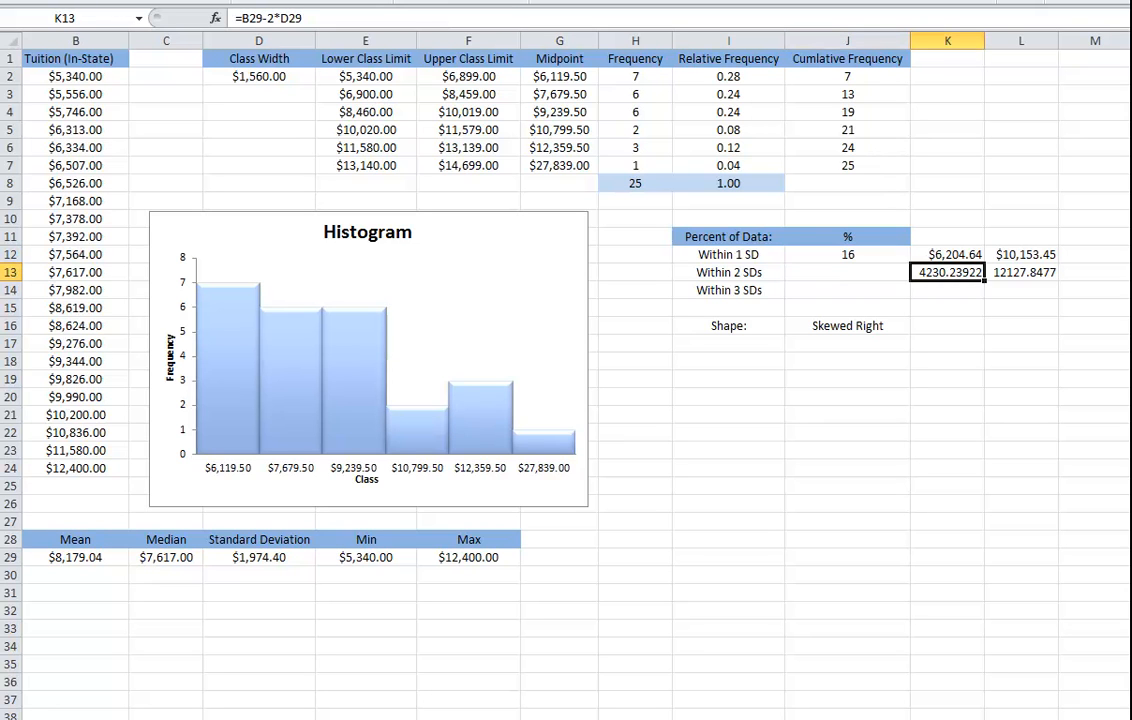
key("Right")
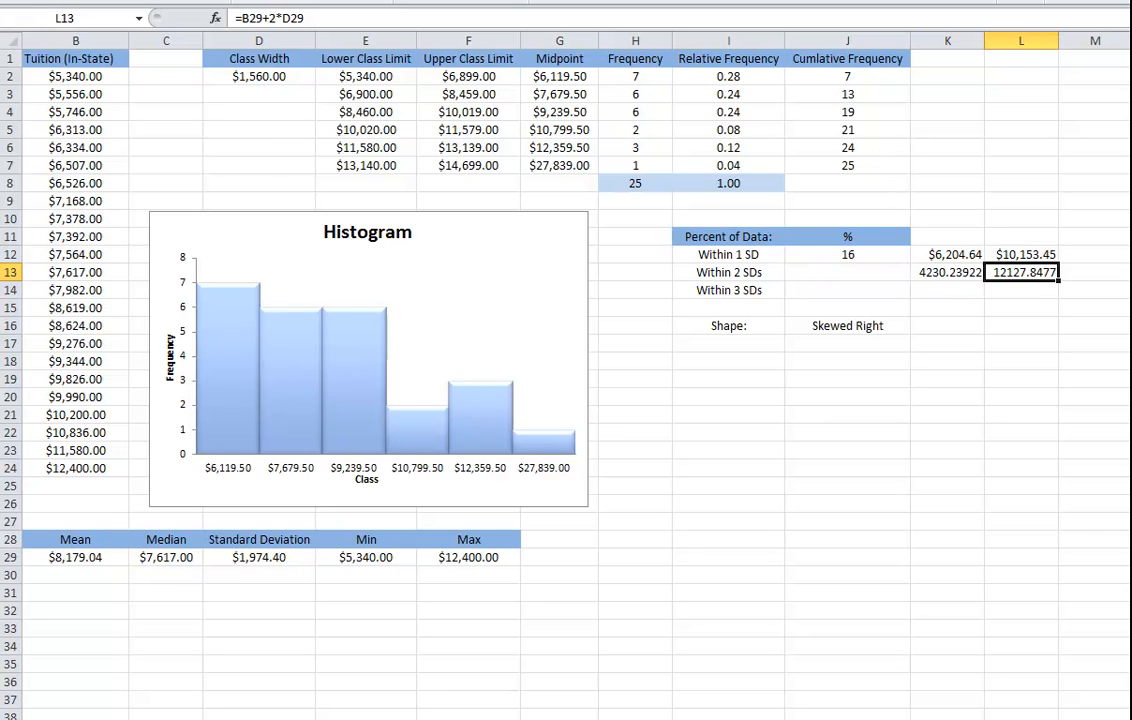
key("Left")
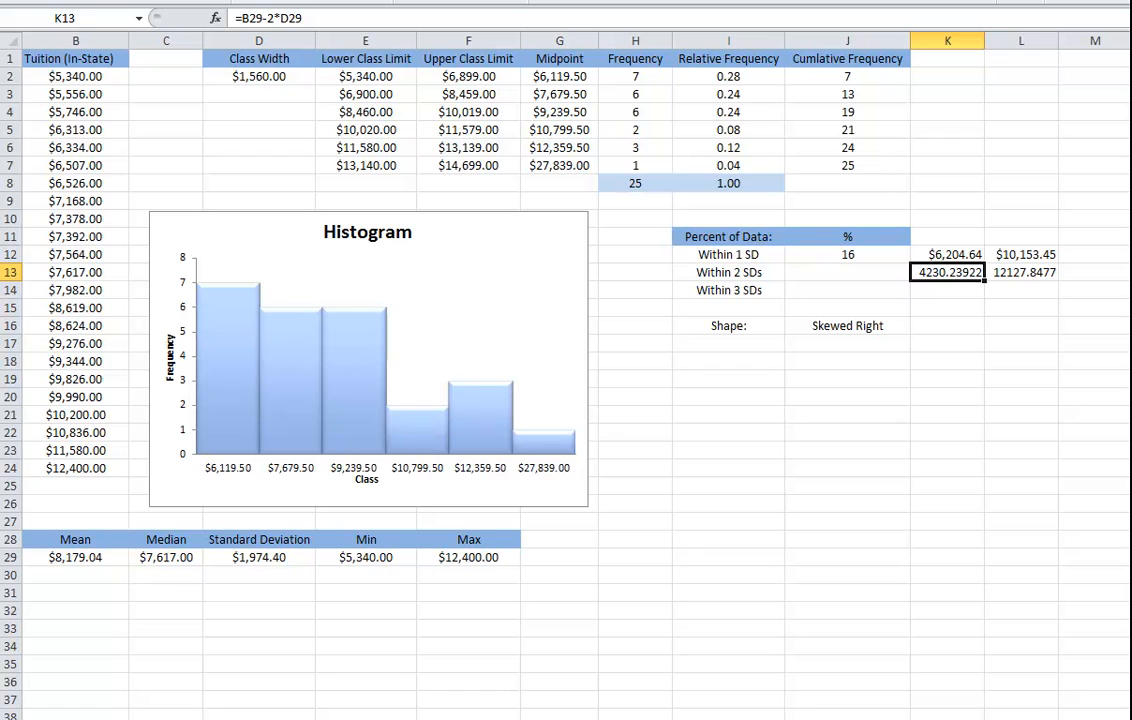
key("Right")
key("Left")
key("Right")
key("Left")
Begin the Within 2 SDs formula in J13 with =FREQUENCY(B2:B26,L13).
key("Left")
type("=fre")
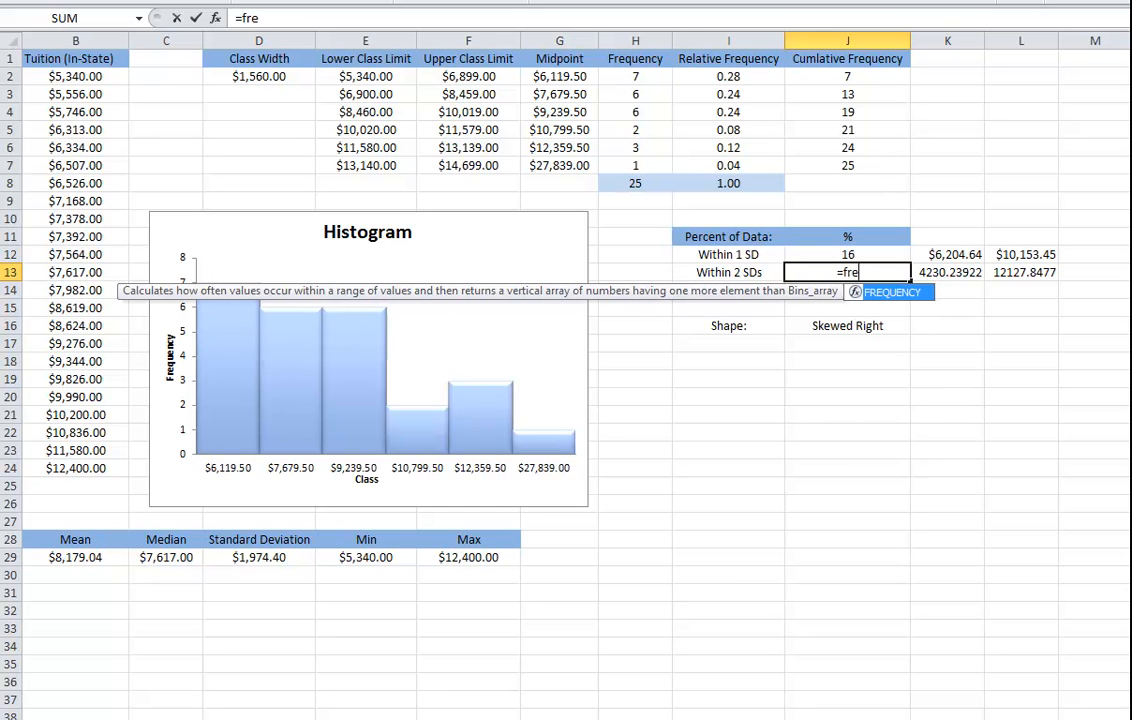
key("Tab")
left_click_drag(75, 76, 118, 508)
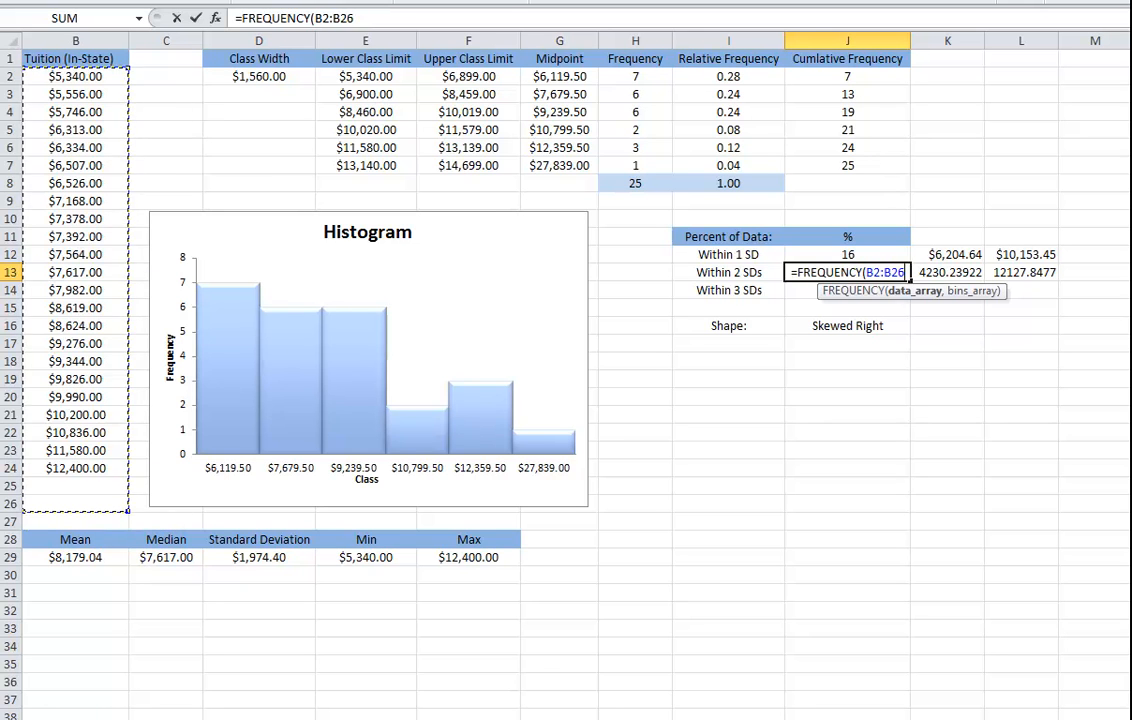
type(",")
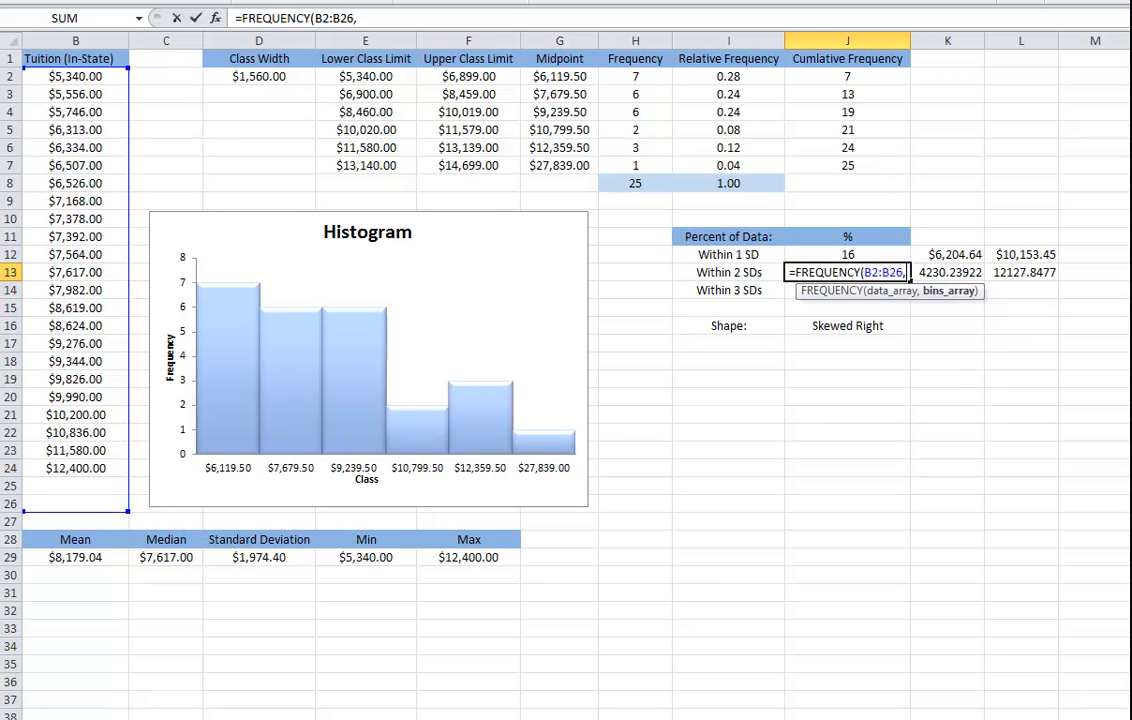
left_click(1021, 272)
type(")")
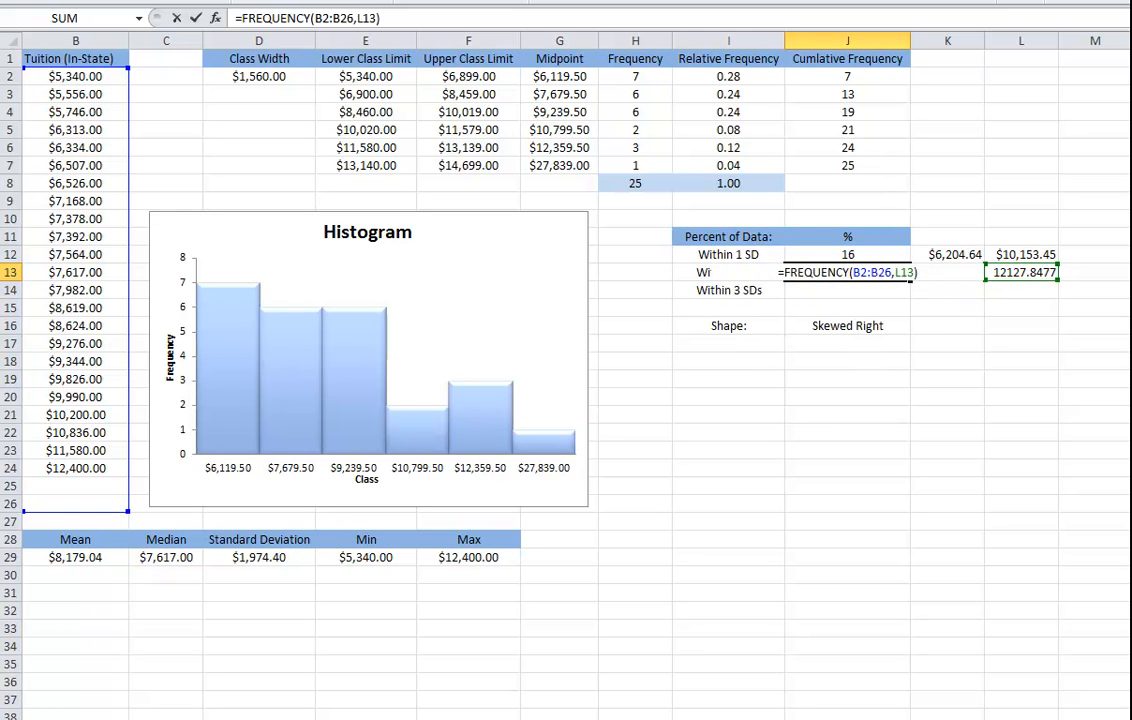
Subtract FREQUENCY(B2:B26,K13) in the J13 formula and enter the completed formula.
type("-")
type("fr")
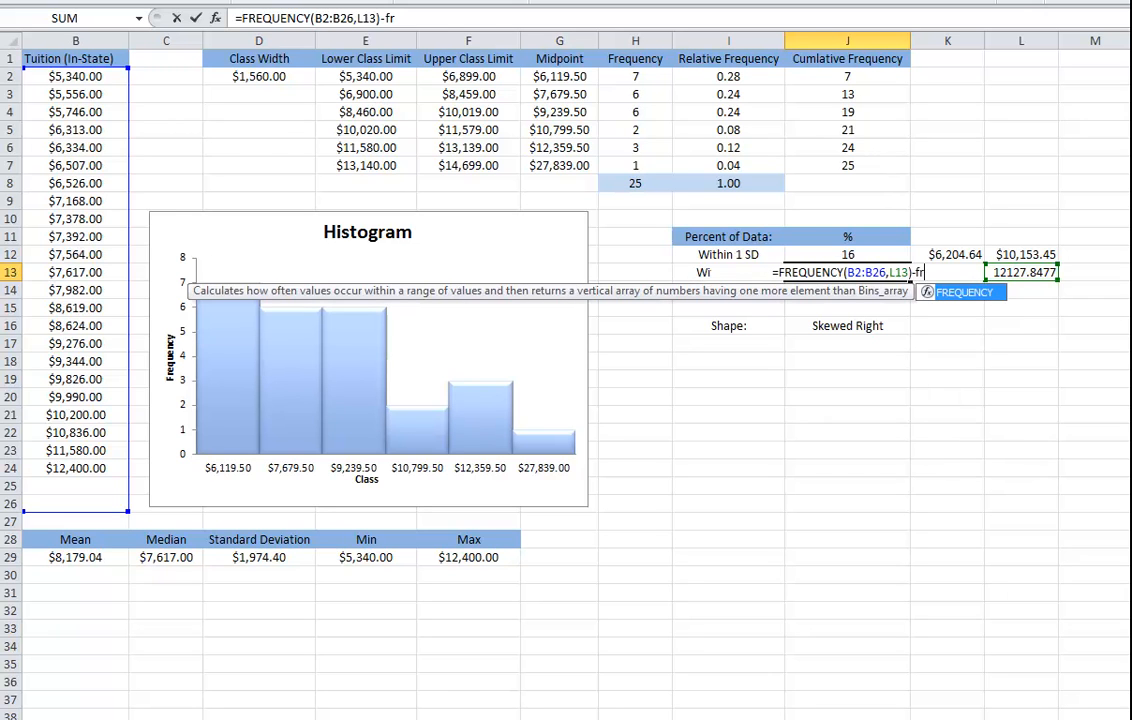
key("Tab")
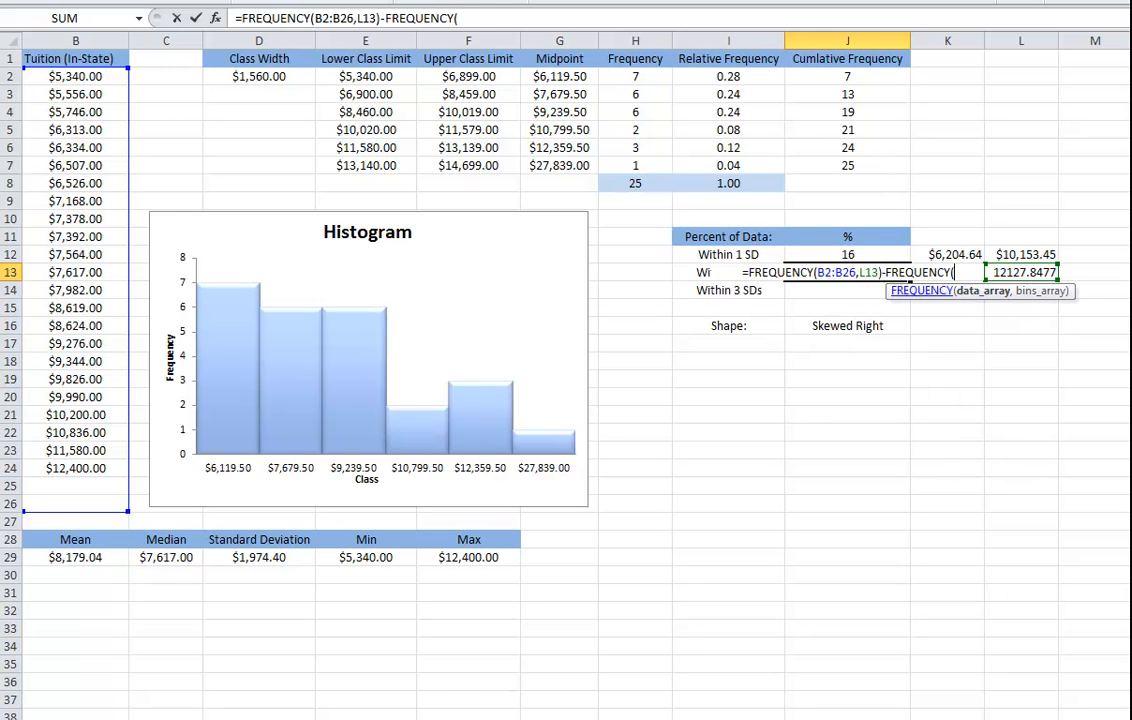
left_click_drag(75, 76, 100, 504)
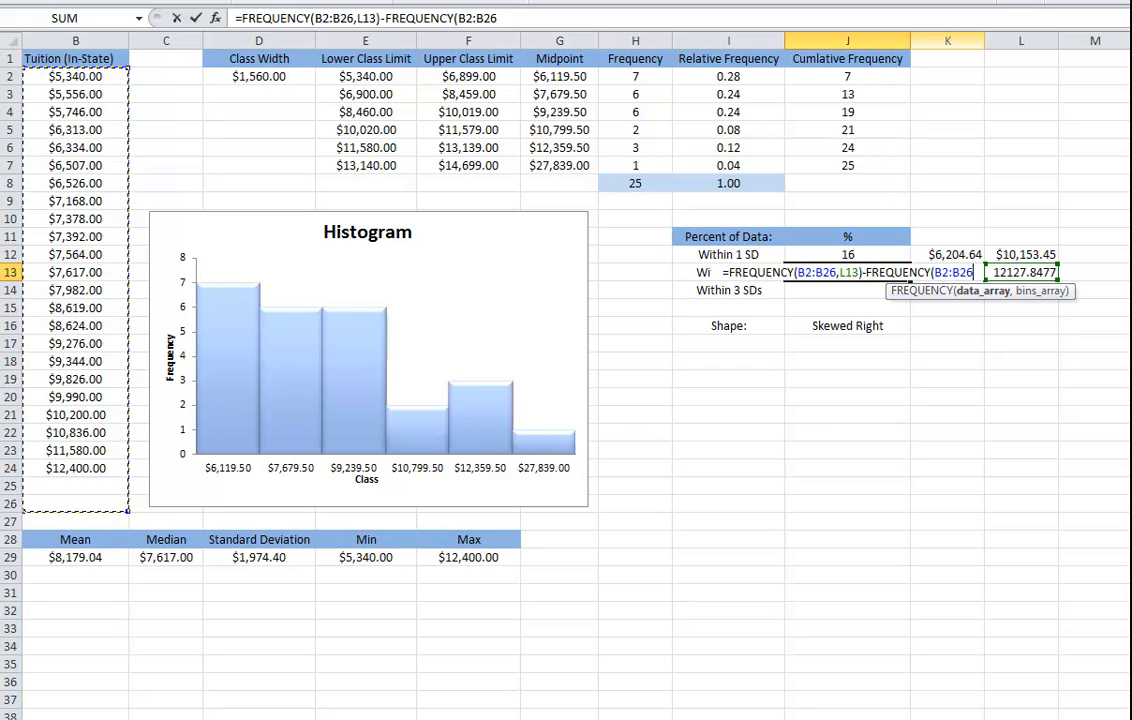
type(",K13")
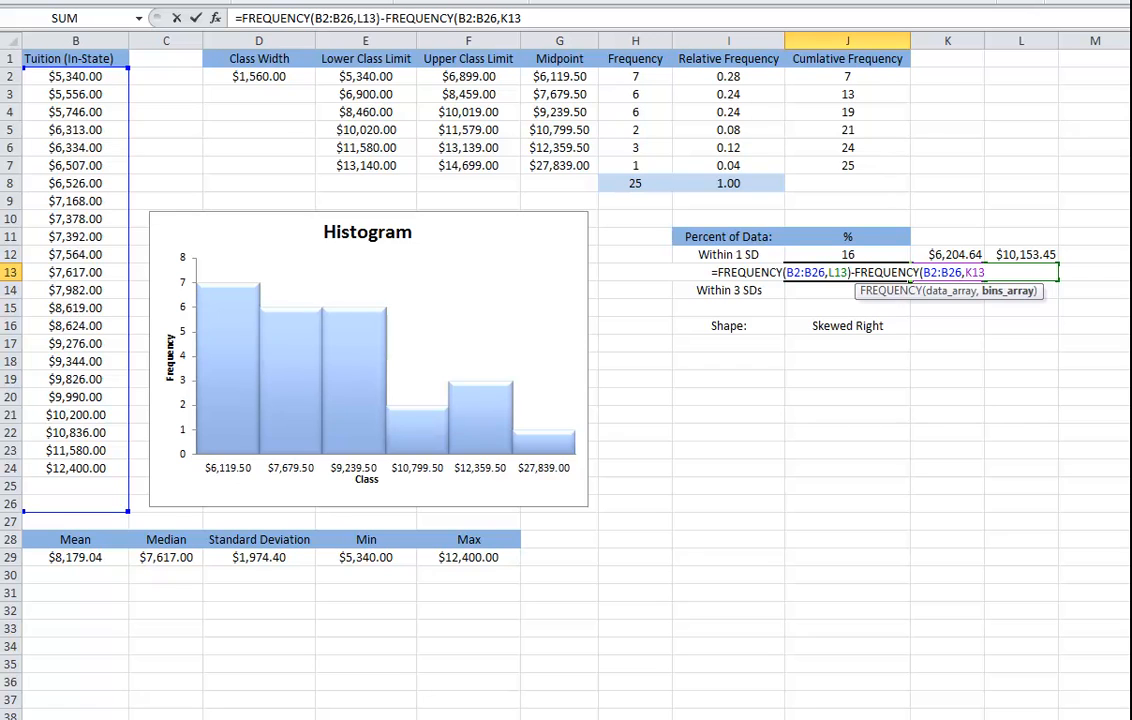
type(")")
key("Return")
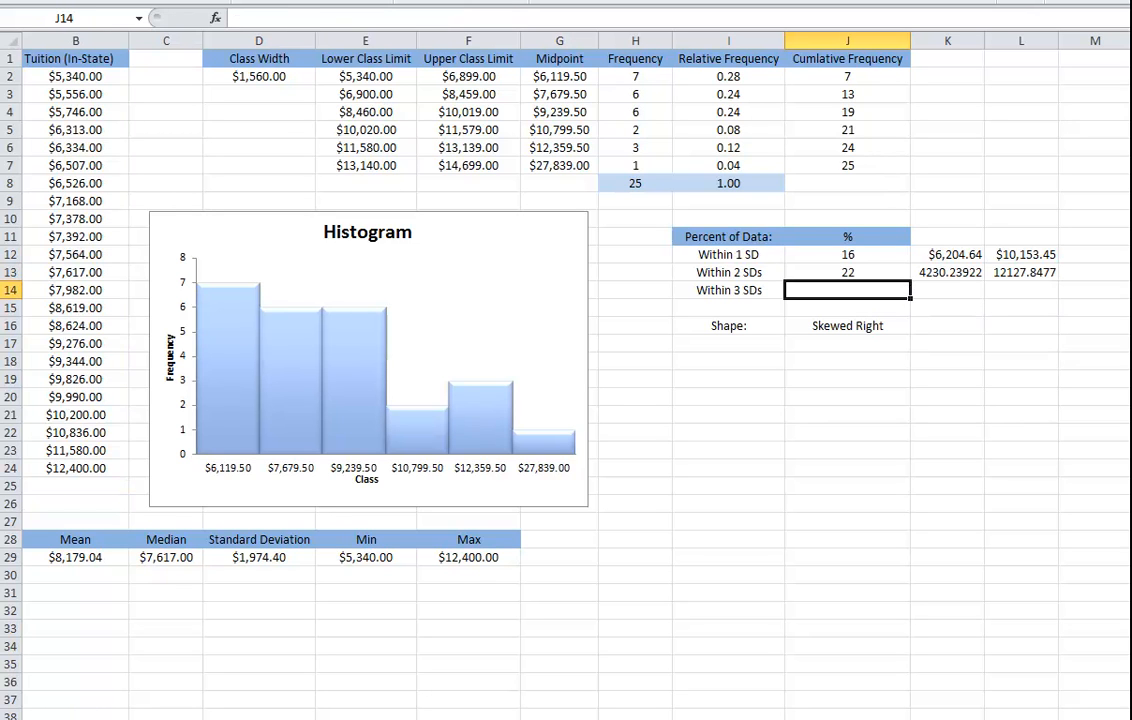
left_click(848, 273)
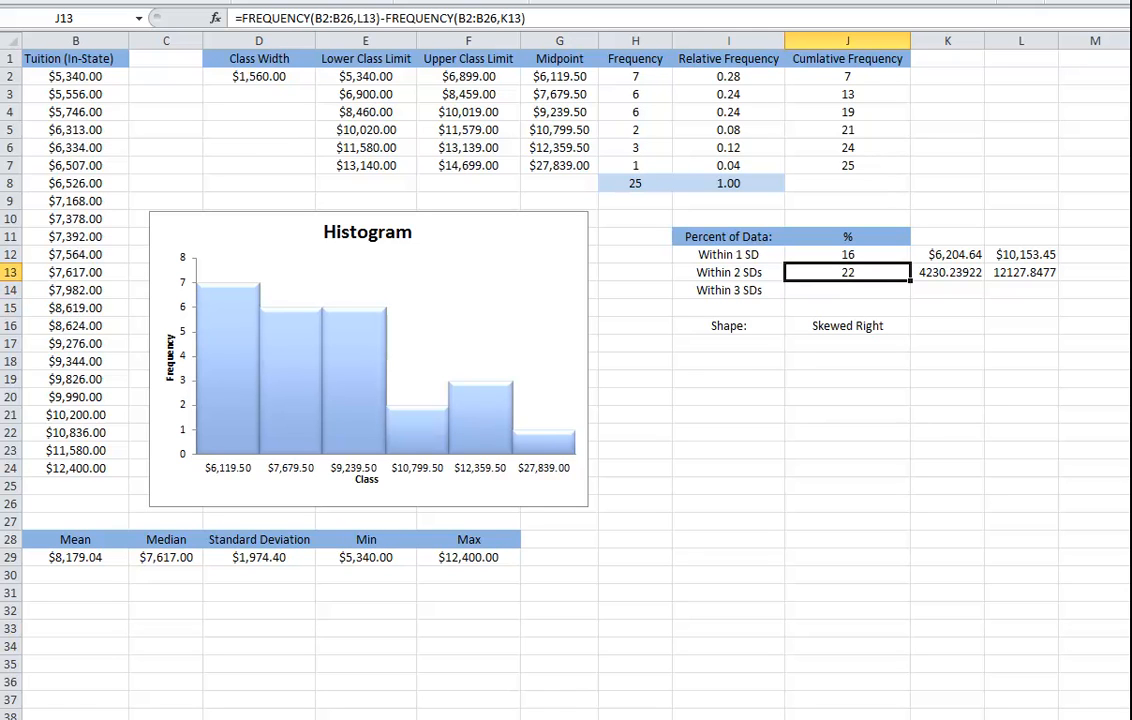
key("Right")
key("Right")
key("Left")
key("Right")
Calculate the lower bound of three standard deviations from the mean in K14 with =B29-3*D29.
left_click(947, 290)
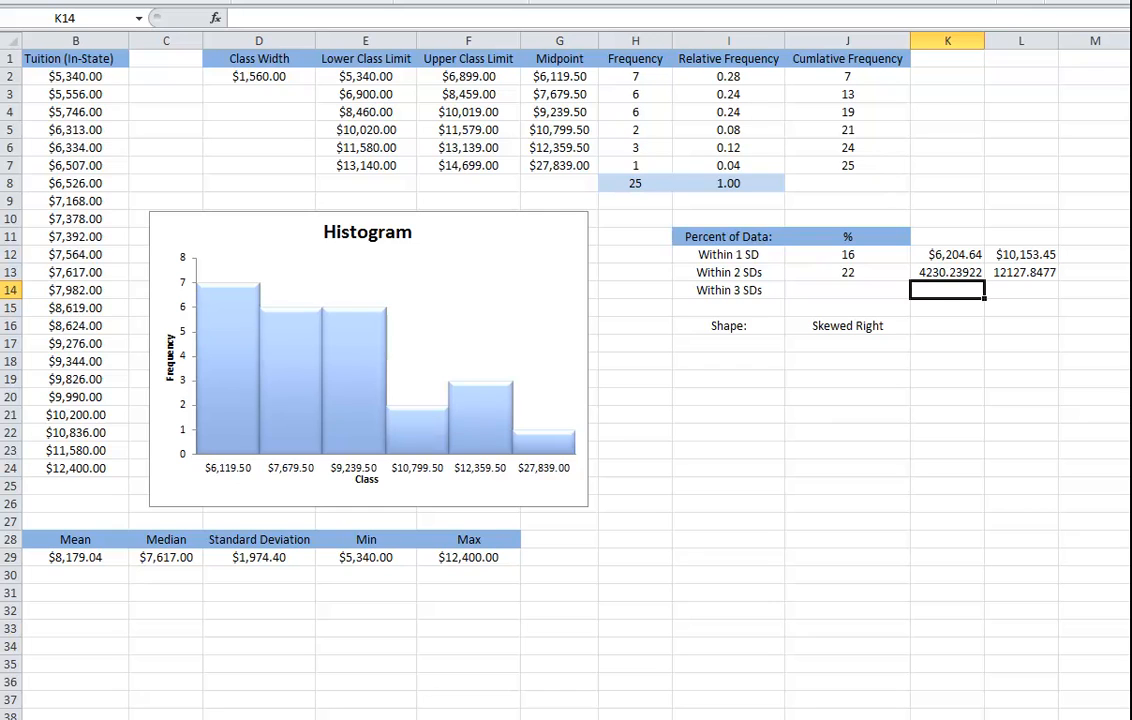
type("=")
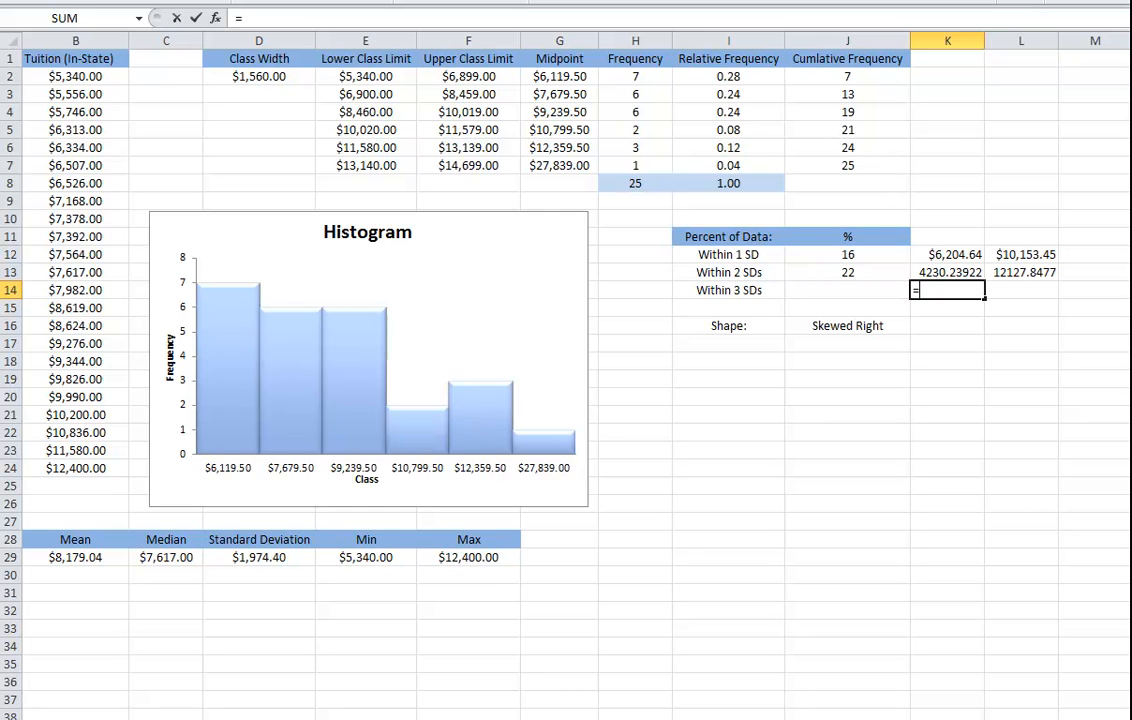
left_click(75, 557)
type("-3*")
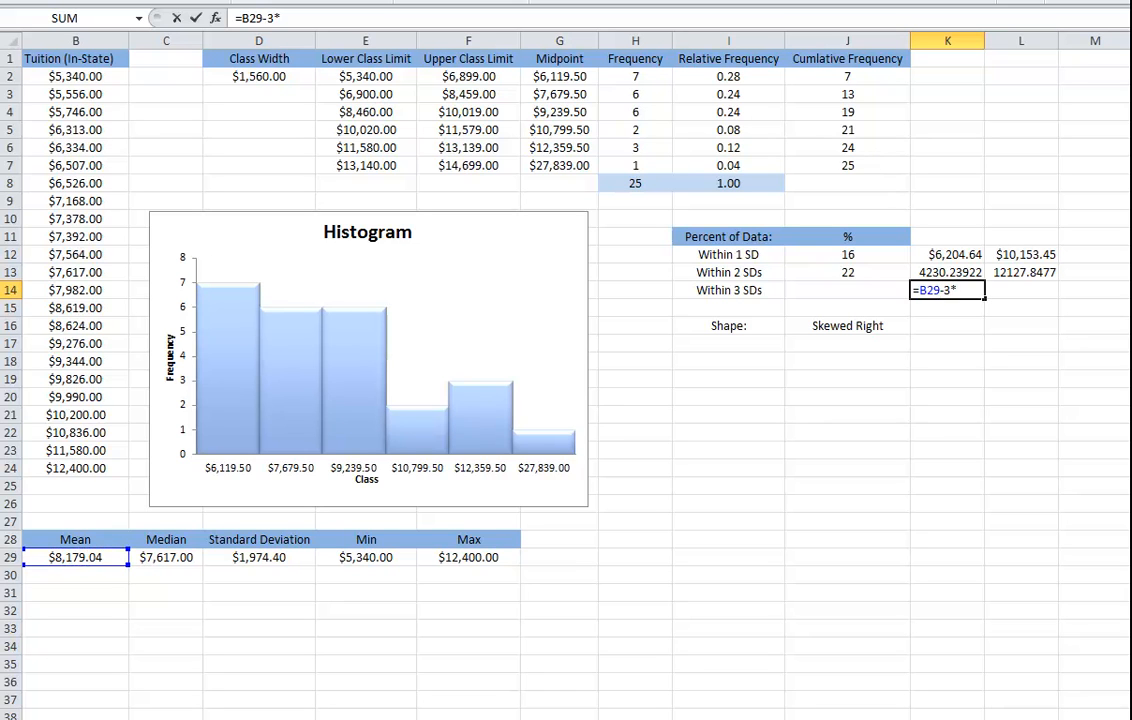
left_click(259, 557)
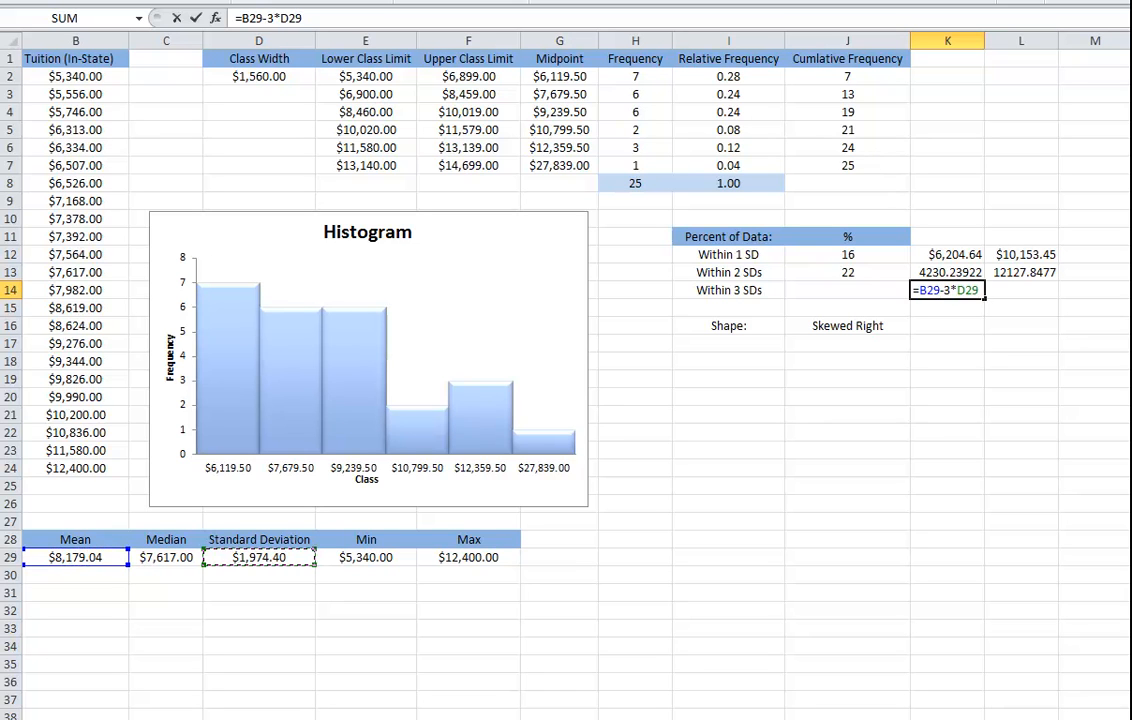
key("Tab")
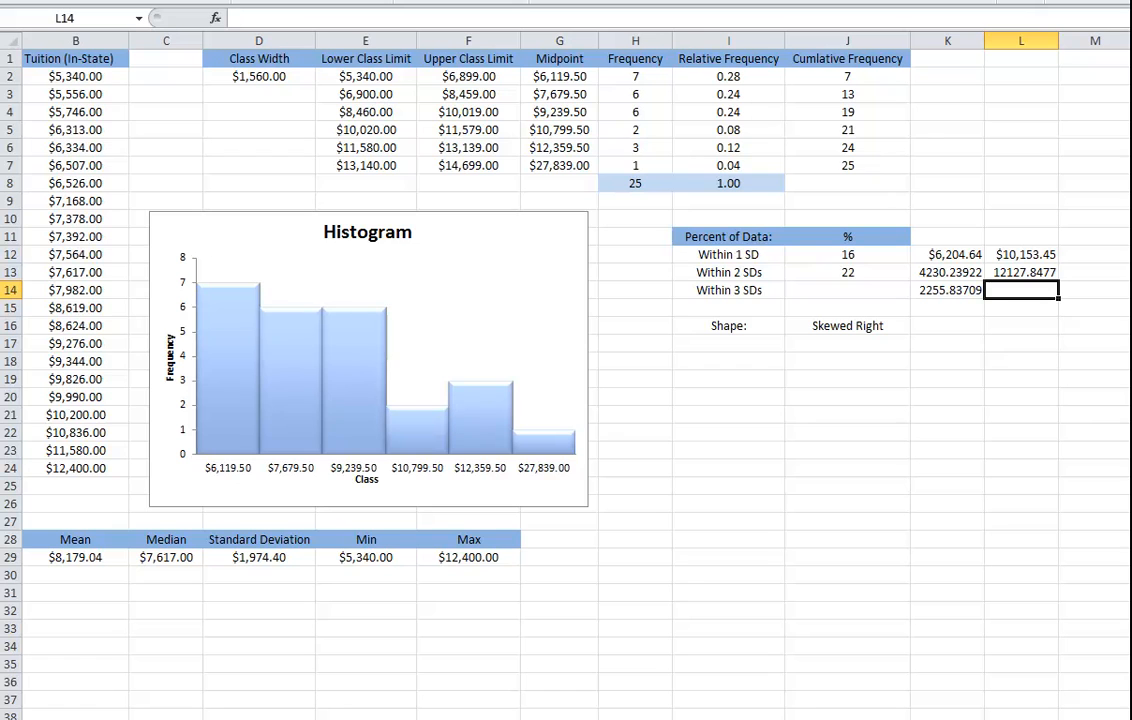
Calculate the upper bound of three standard deviations from the mean in L14 with =B29+3*D29.
type("=")
left_click(75, 557)
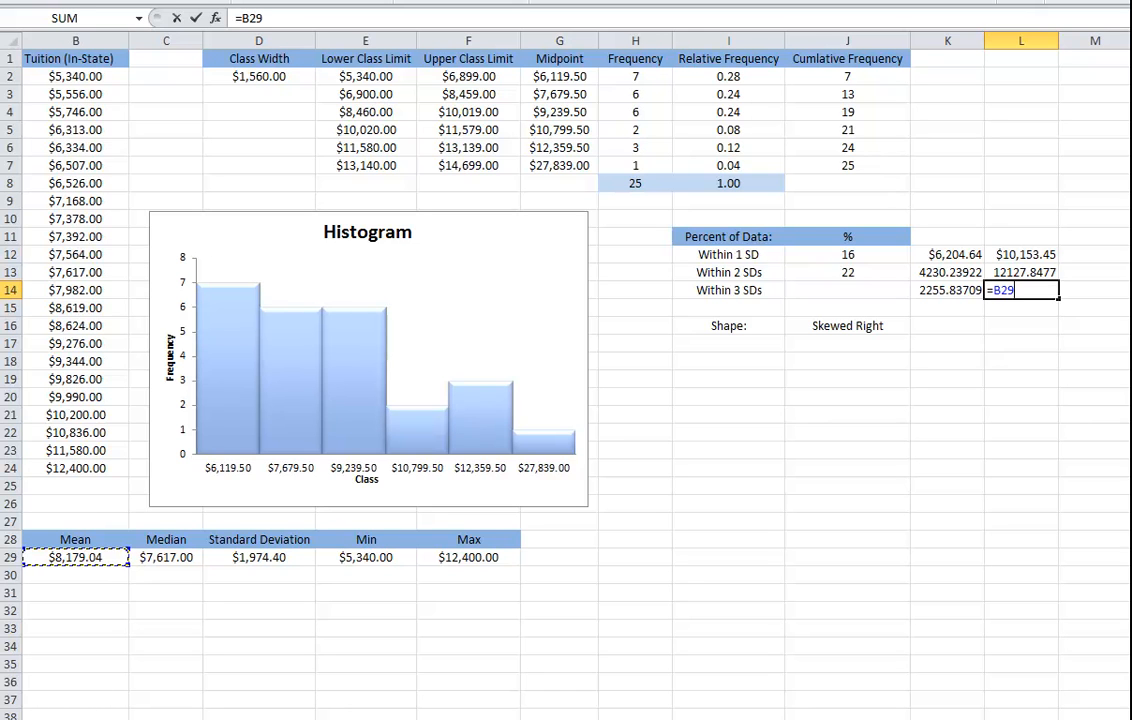
type("+3*")
left_click(259, 557)
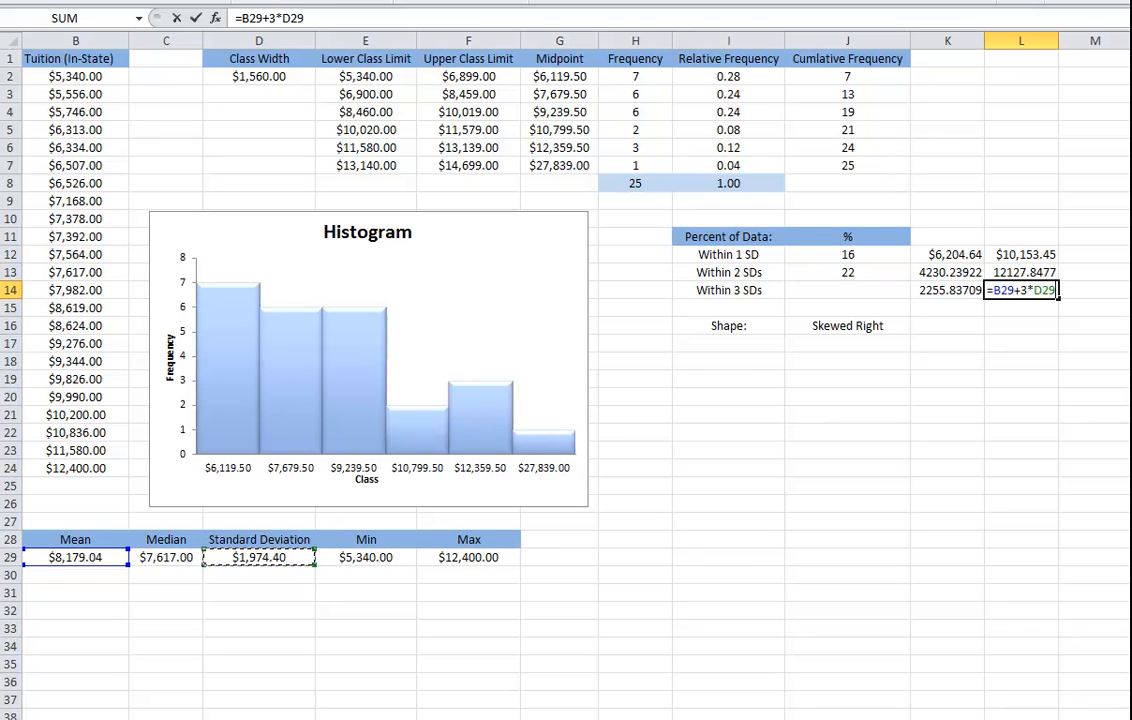
key("Return")
Fill the Within 2 SDs formula from J13 down into the Within 3 SDs cell J14.
key("Up")
key("Left")
key("Left")
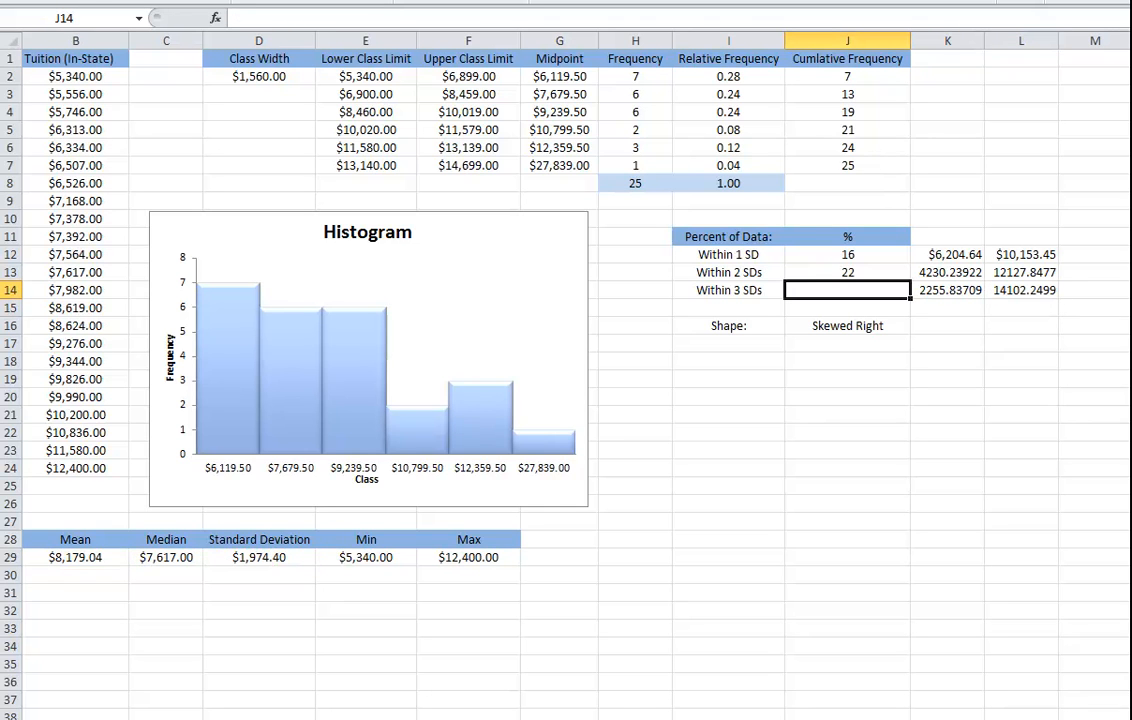
key("Up")
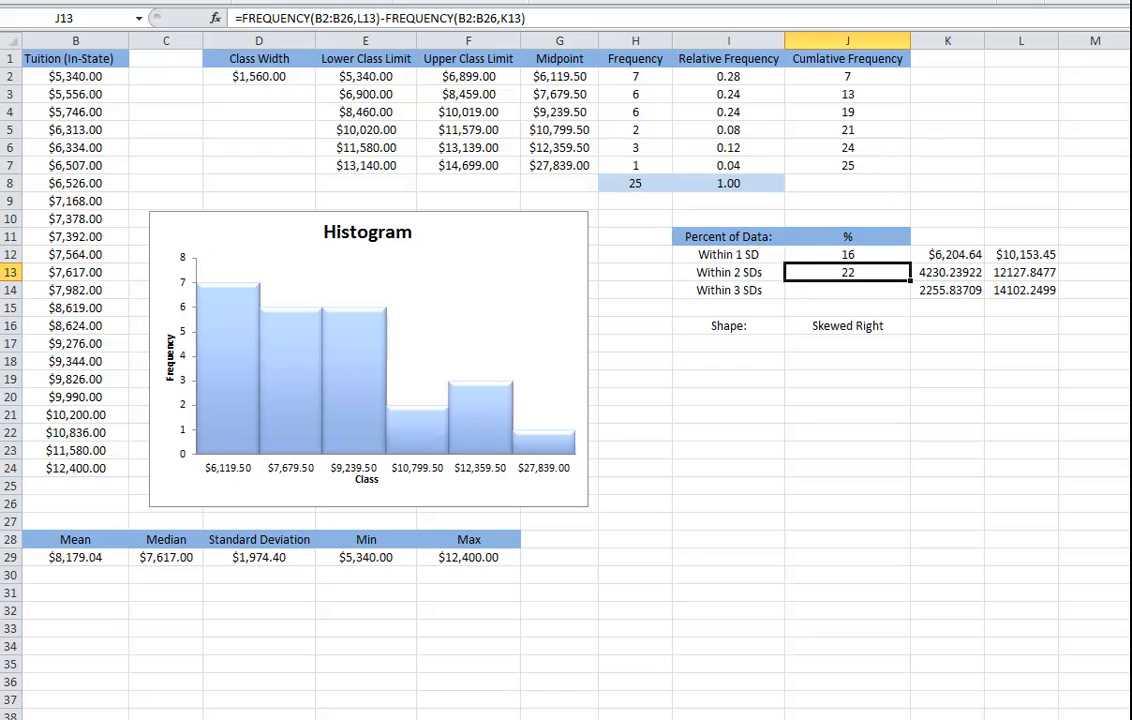
key("ctrl+c")
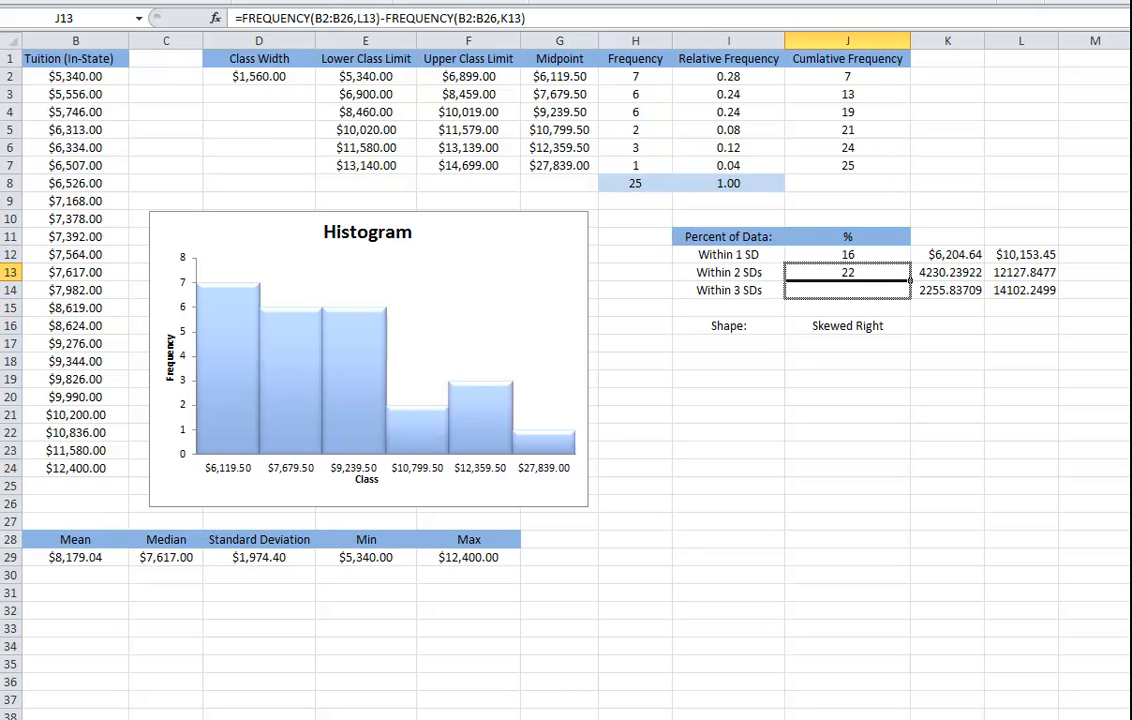
left_click_drag(910, 281, 910, 298)
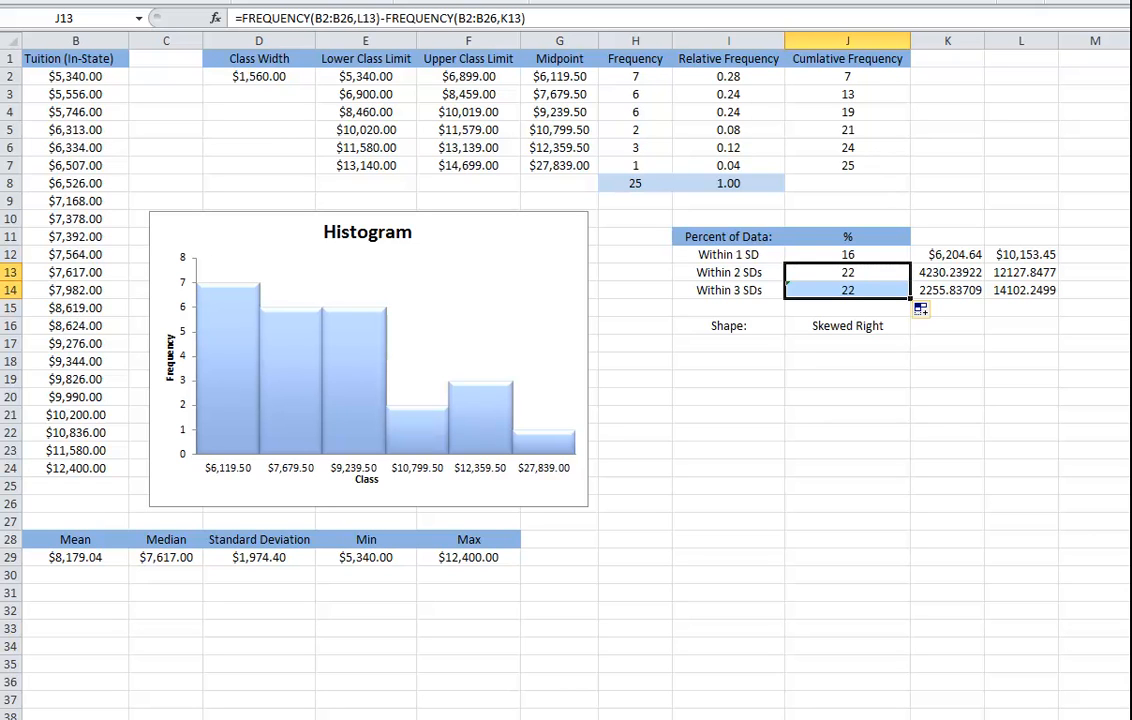
Correct the data range of the first FREQUENCY function in J14 to B2:B26.
left_click(848, 290)
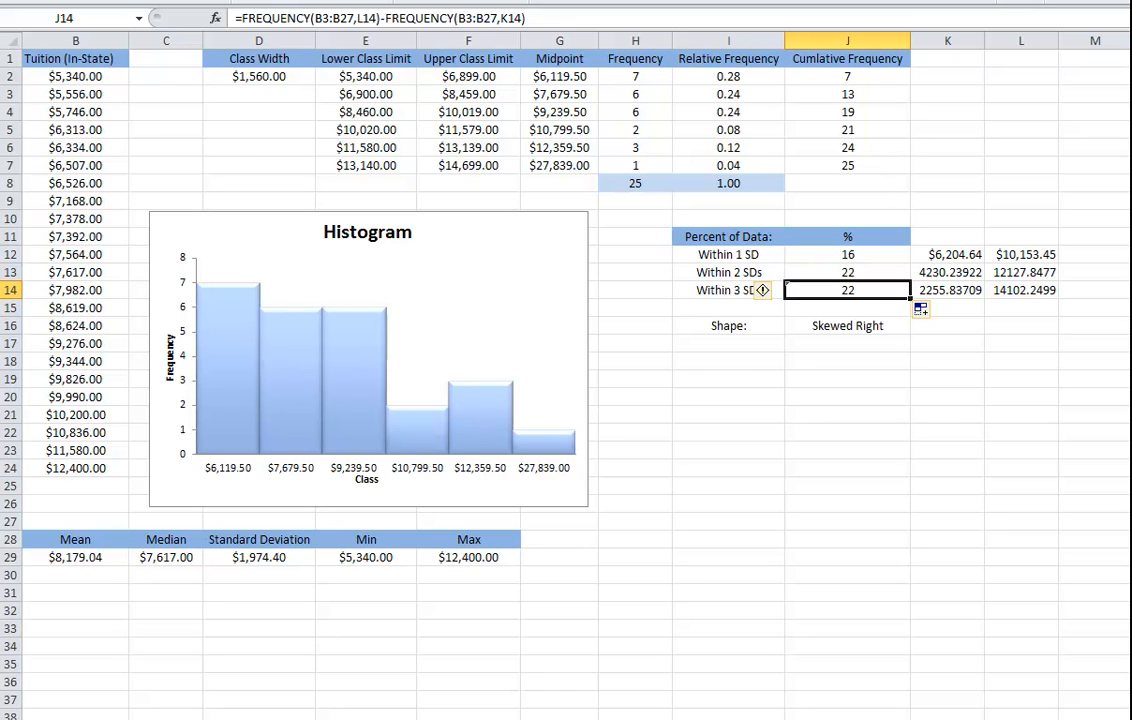
left_click(330, 18)
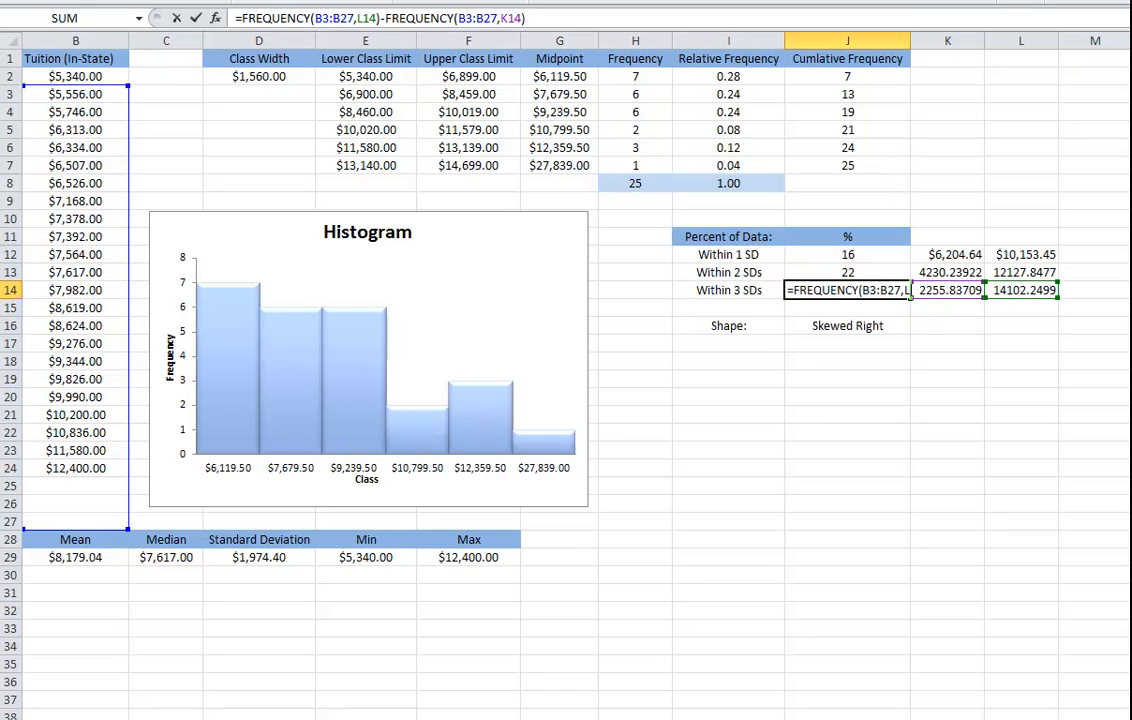
key("BackSpace")
type("2")
key("Right")
key("Right")
key("Right")
key("Right")
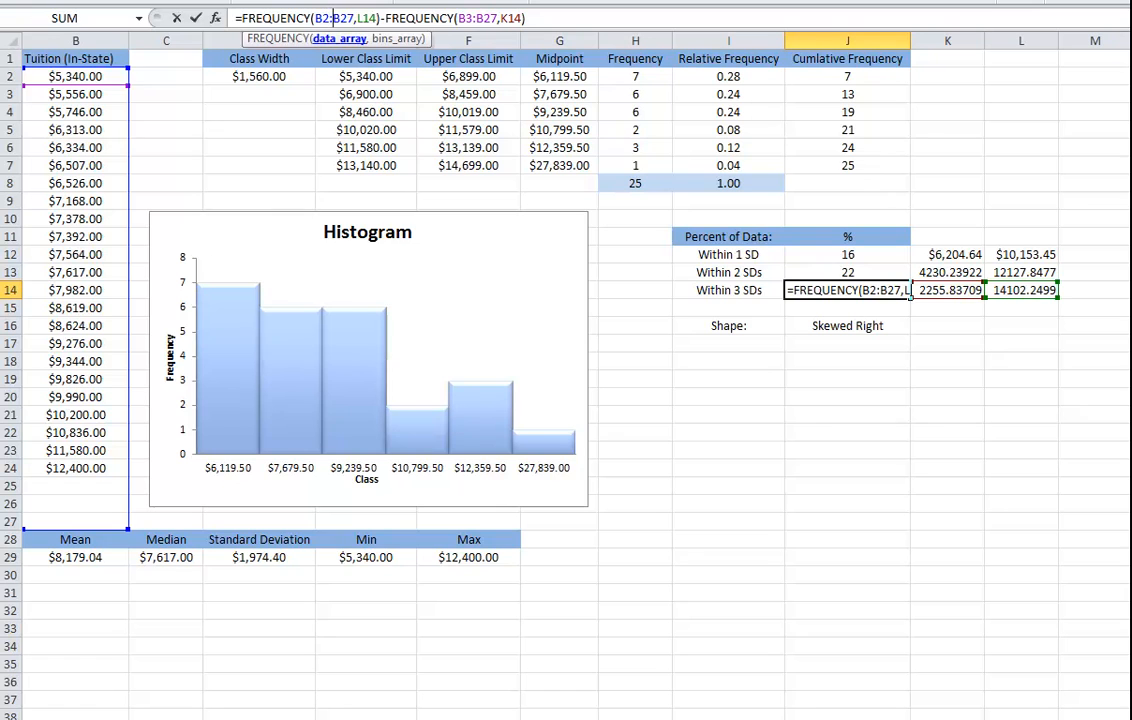
key("BackSpace")
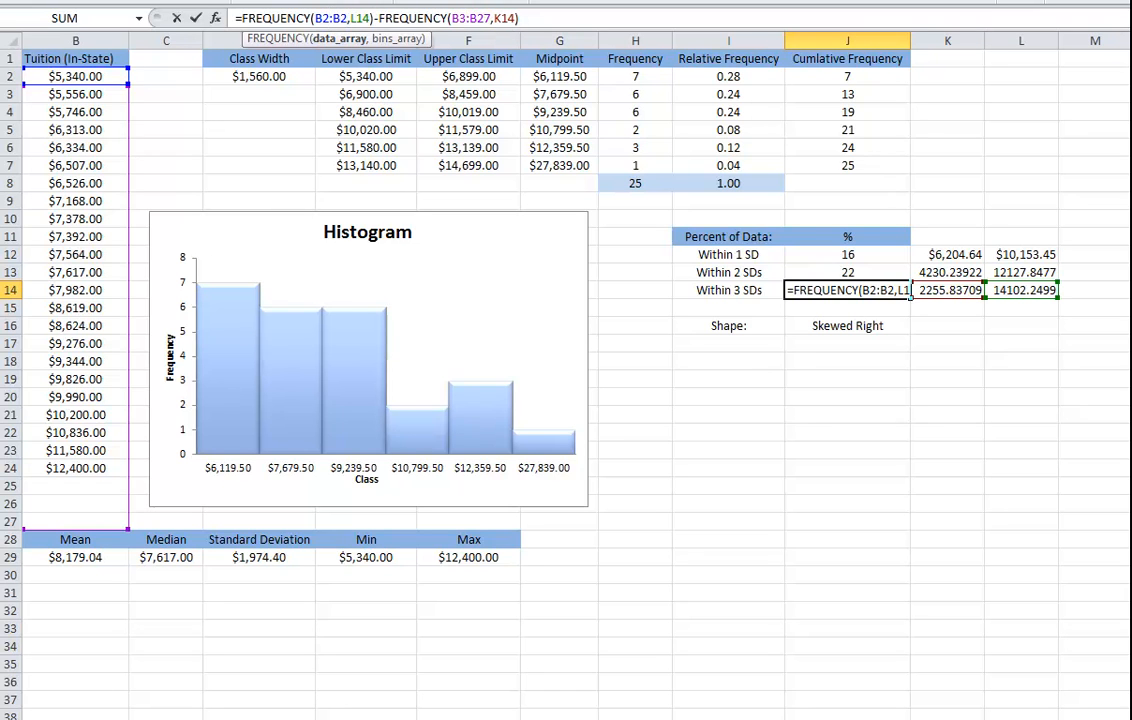
type("6")
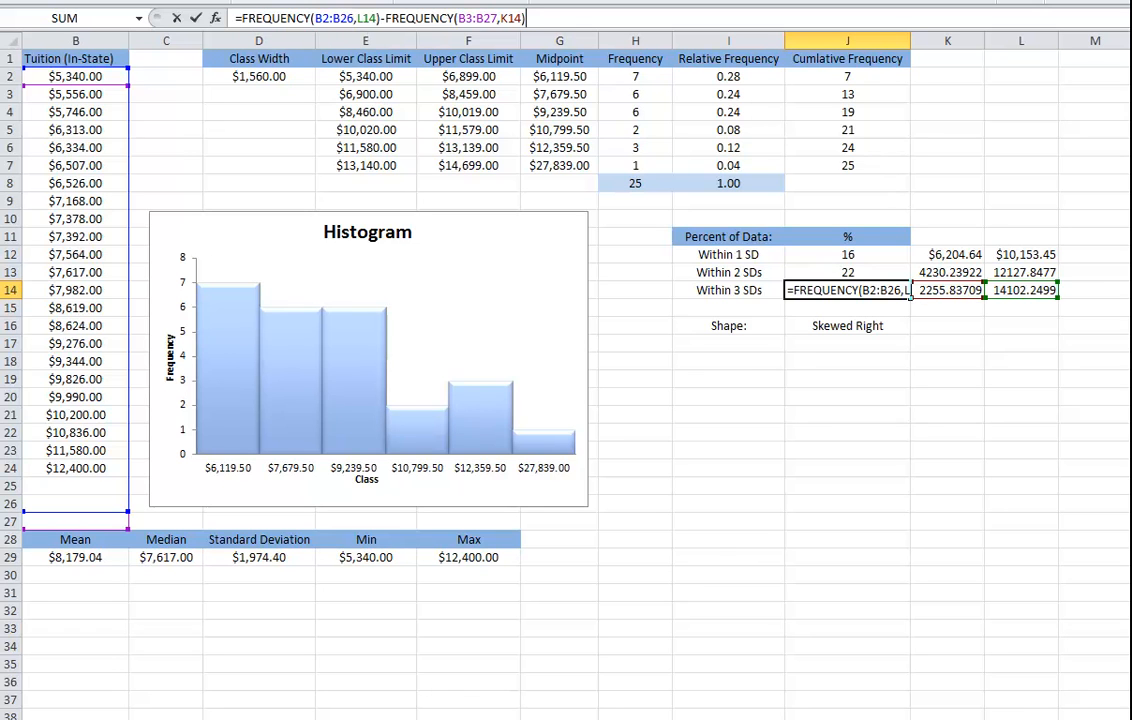
key("Return")
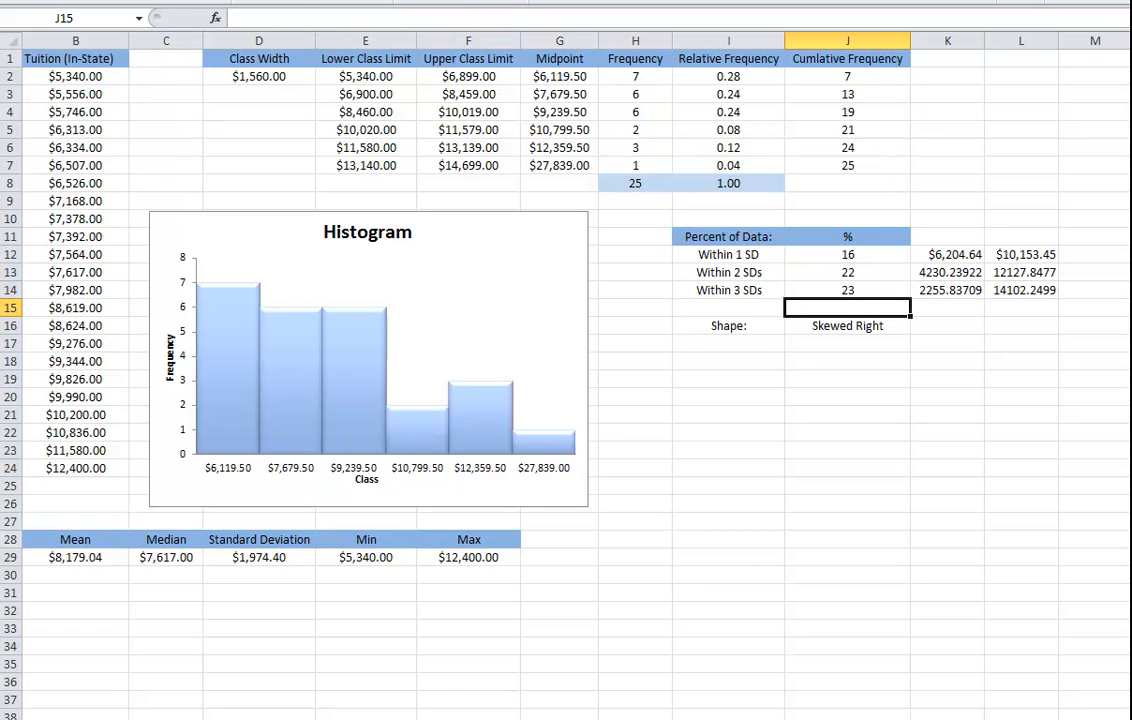
Correct the data range of the second FREQUENCY function in J14 to B2:B26.
left_click(1021, 290)
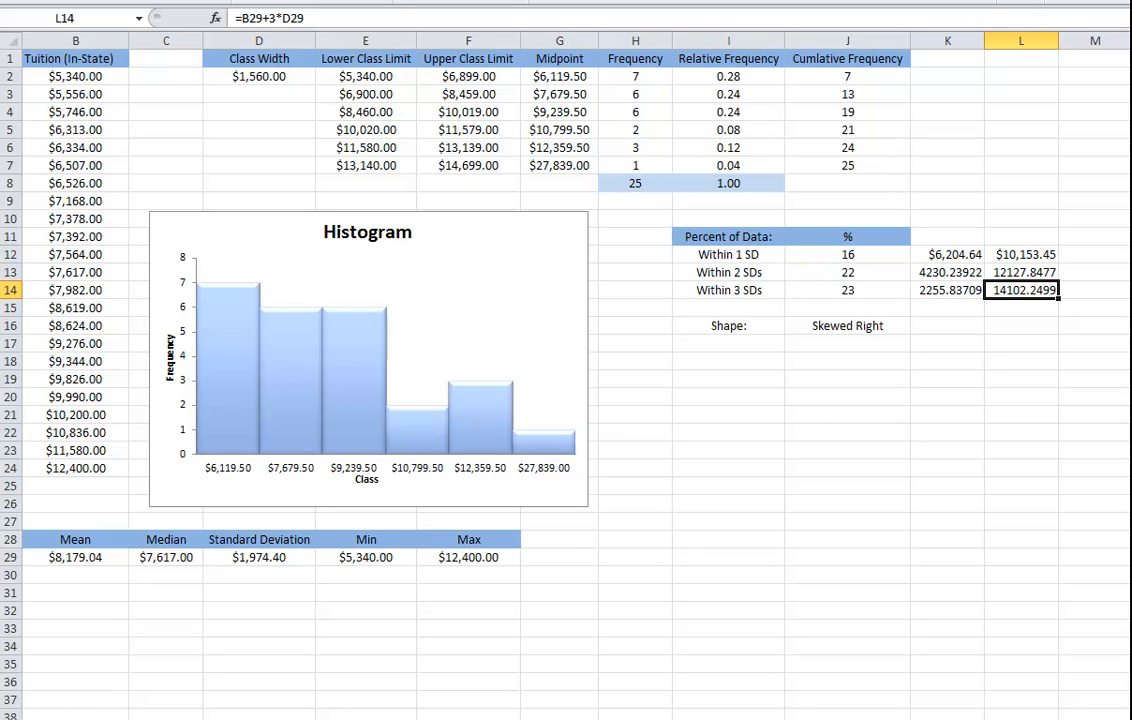
left_click(847, 290)
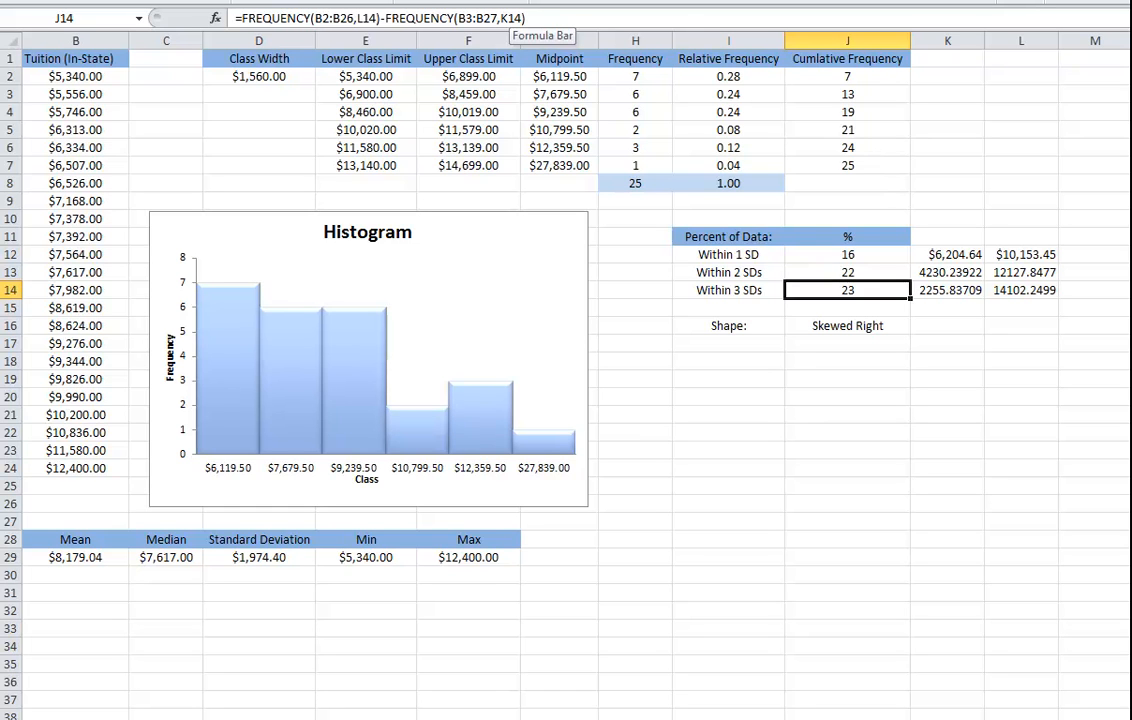
left_click(472, 18)
key("BackSpace")
type("2")
key("BackSpace")
type("6")
key("Return")
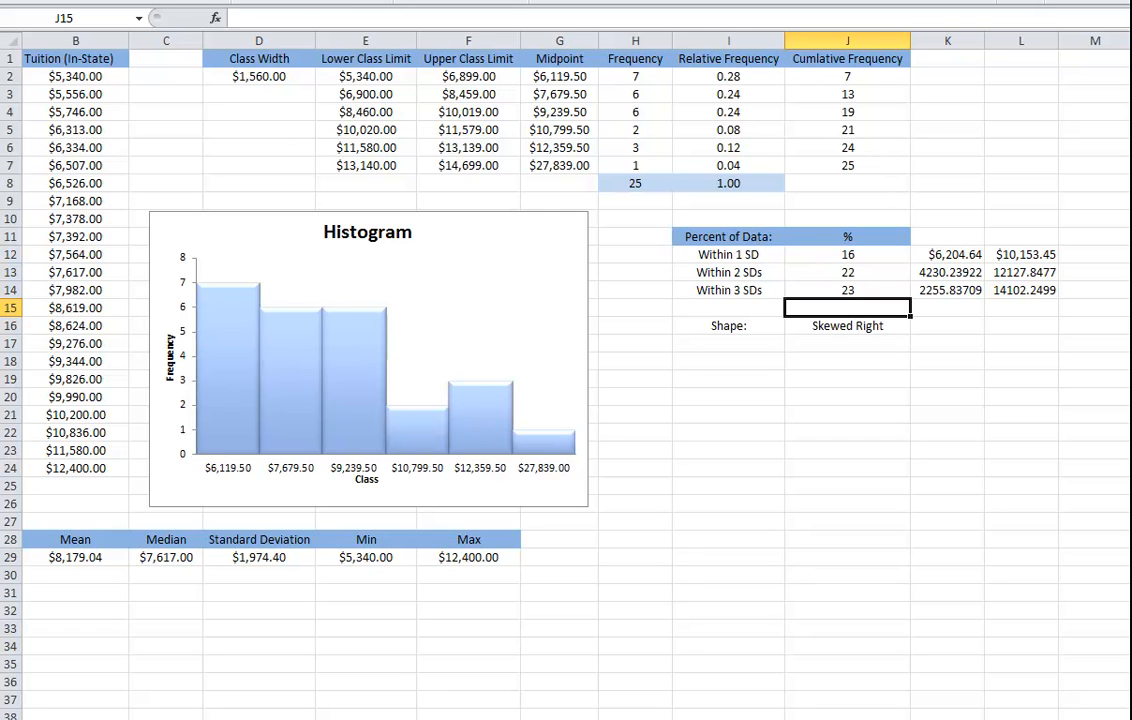
Compare the tuition values in B2:B24 with the Within 3 SDs formula in J14.
left_click(847, 290)
left_click_drag(75, 76, 75, 468)
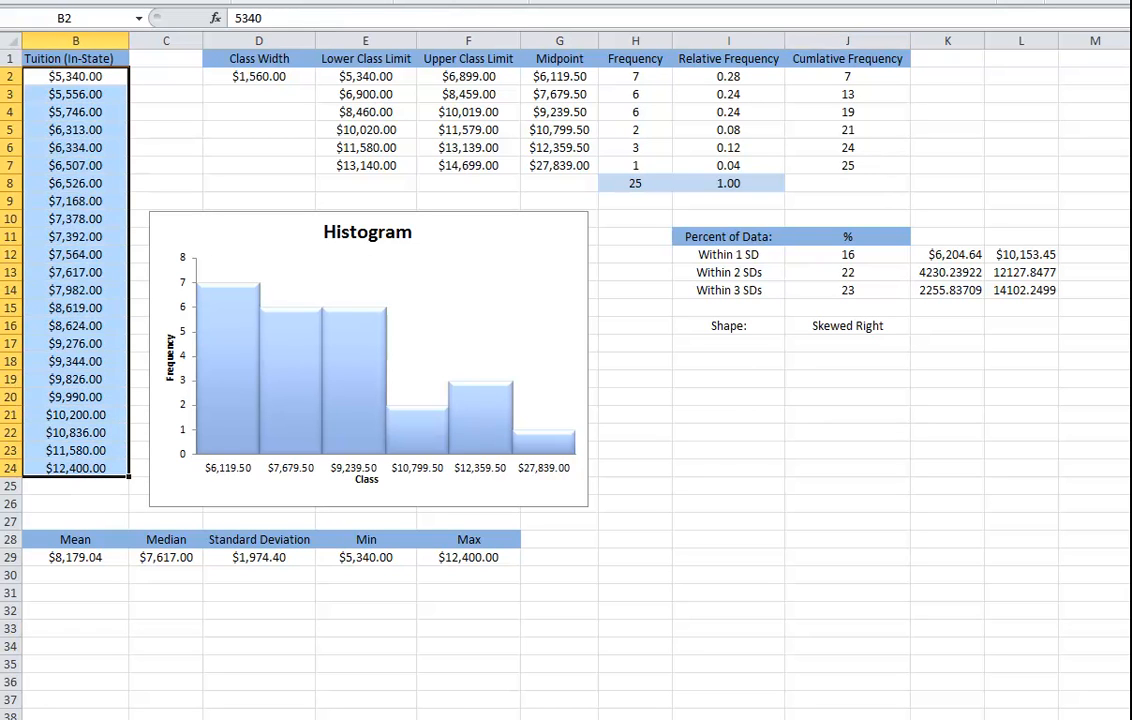
left_click(847, 290)
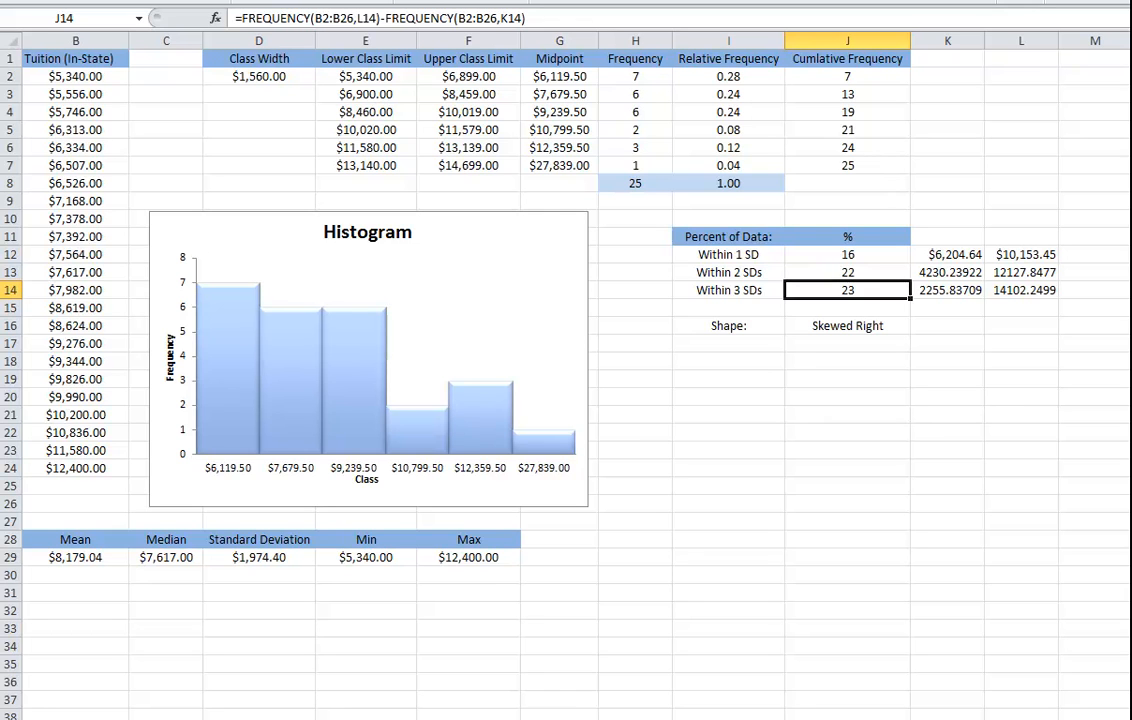
Replace the last tuition value in B24 with the extreme value 180000.
left_click(90, 468)
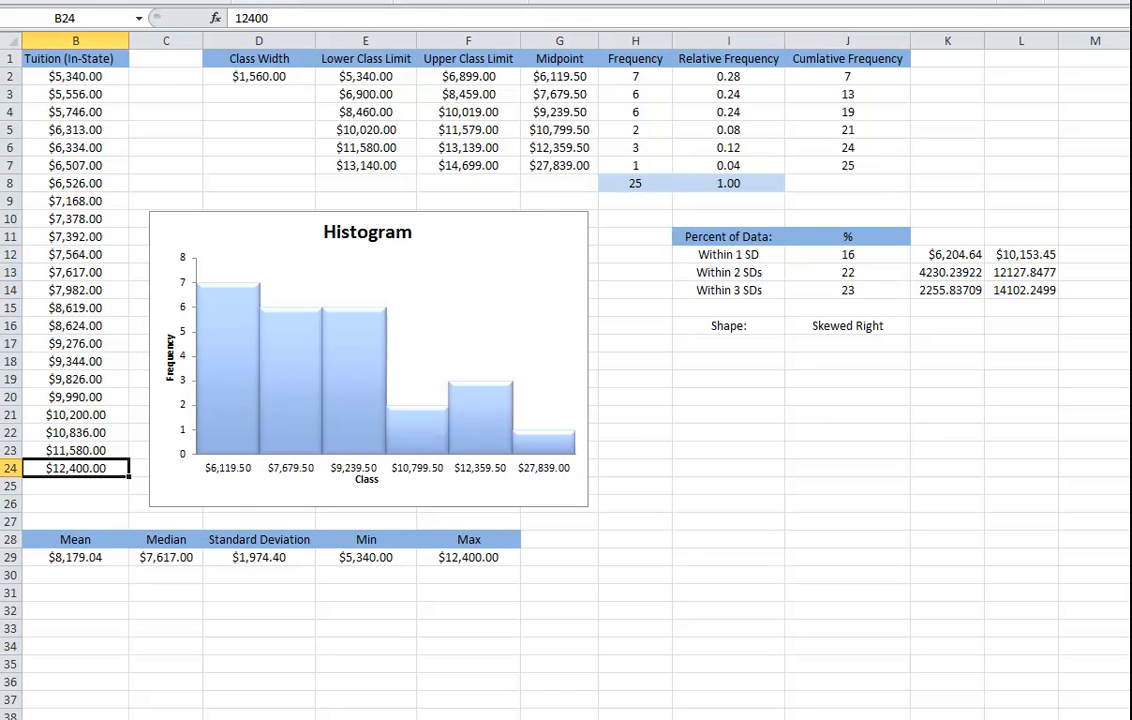
type("180000")
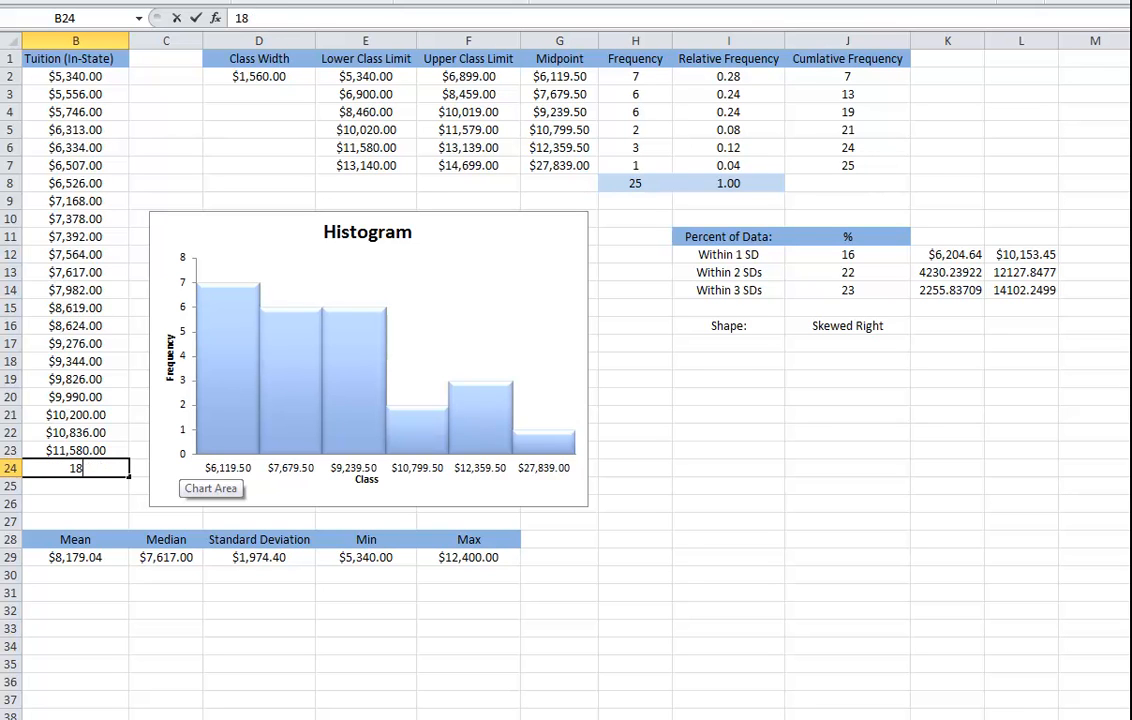
key("Return")
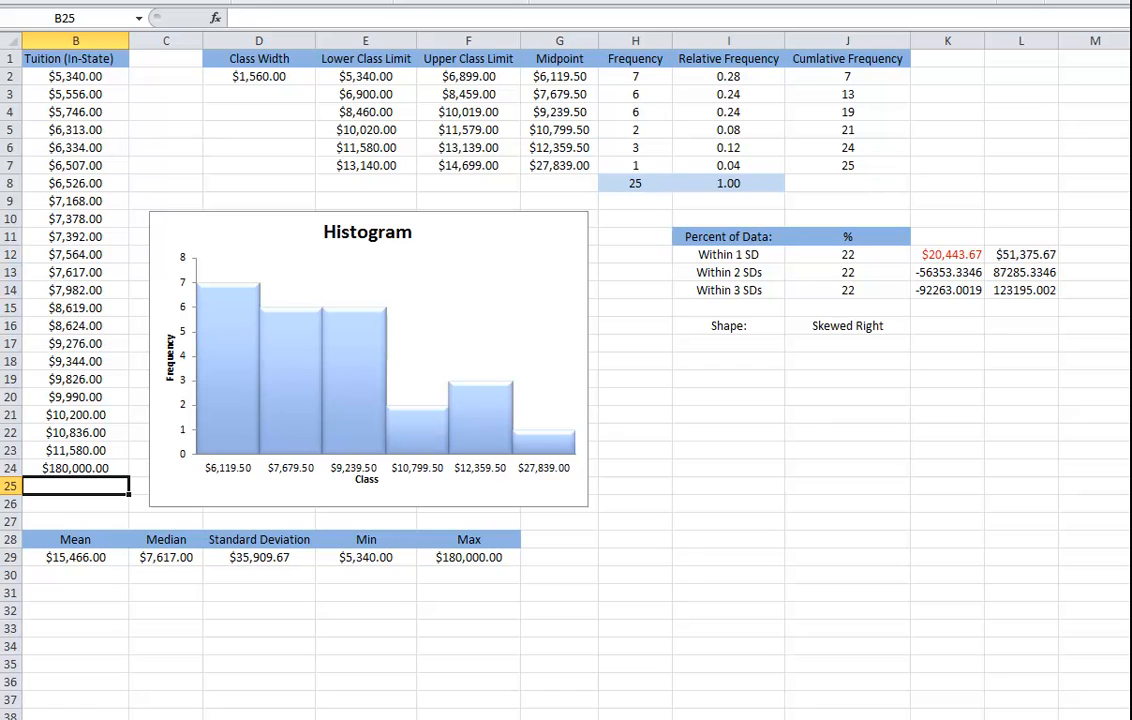
Examine the tuition value in B24, the Within 3 SDs formula in J14 and its bounds in K14 and L14.
left_click(76, 468)
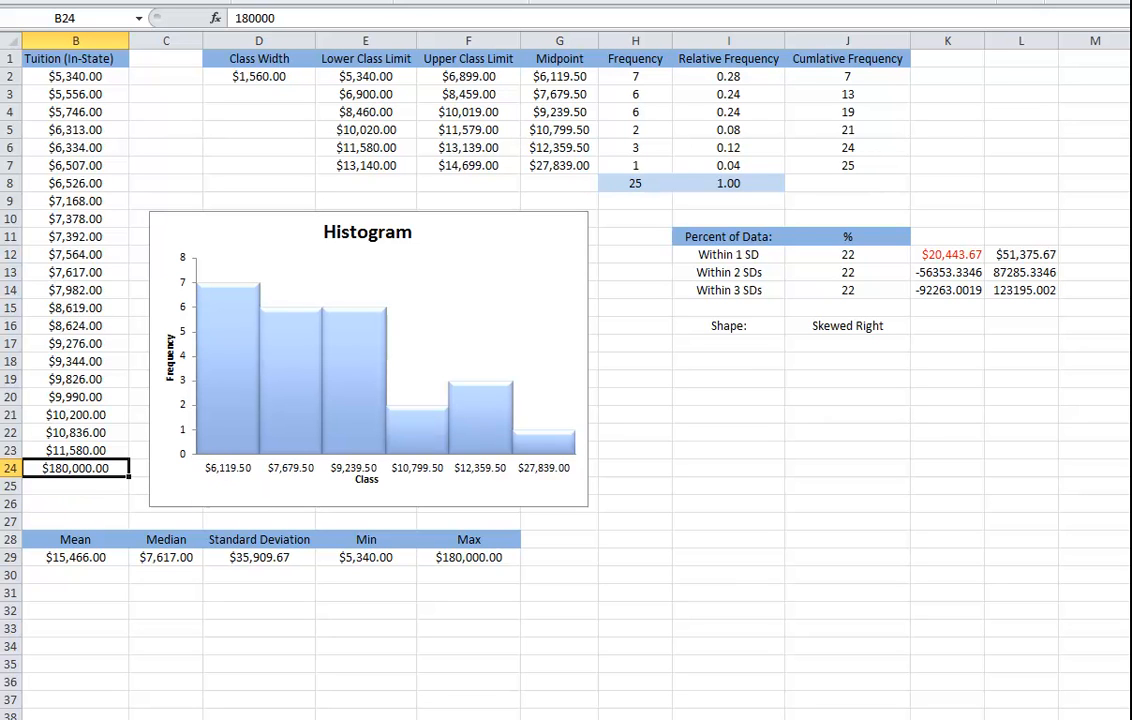
left_click(847, 290)
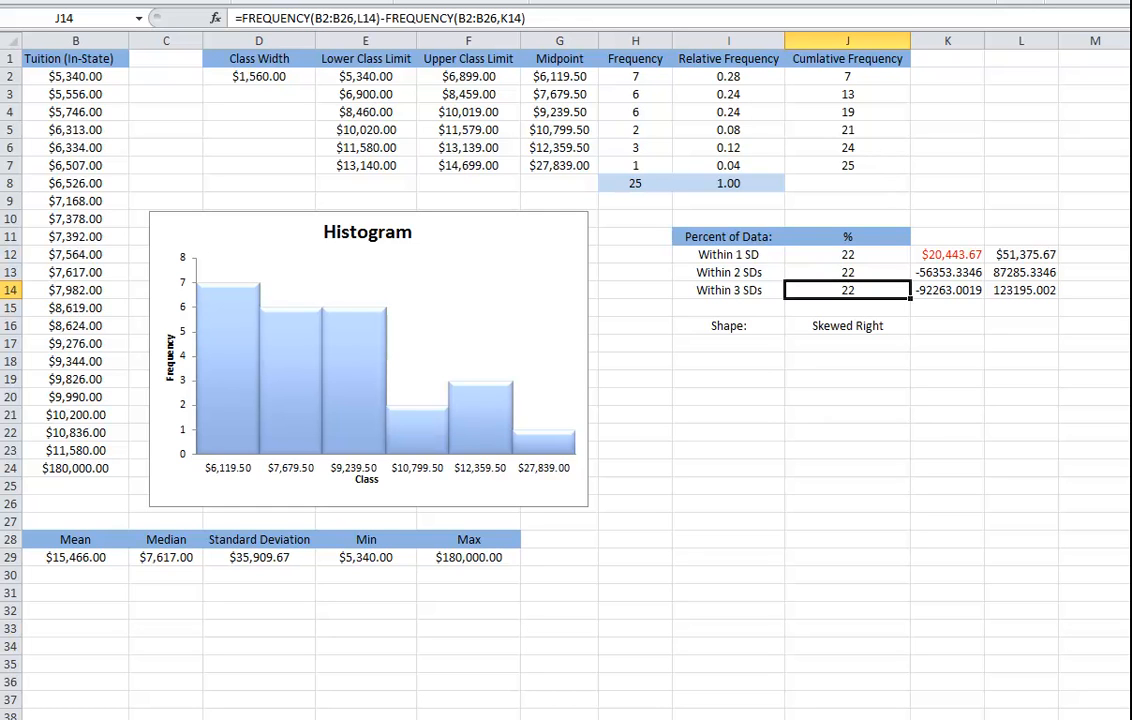
left_click(947, 290)
left_click(1021, 290)
left_click(947, 290)
left_click(1021, 290)
left_click(947, 290)
left_click(1021, 290)
left_click(947, 290)
left_click(1021, 290)
left_click(947, 290)
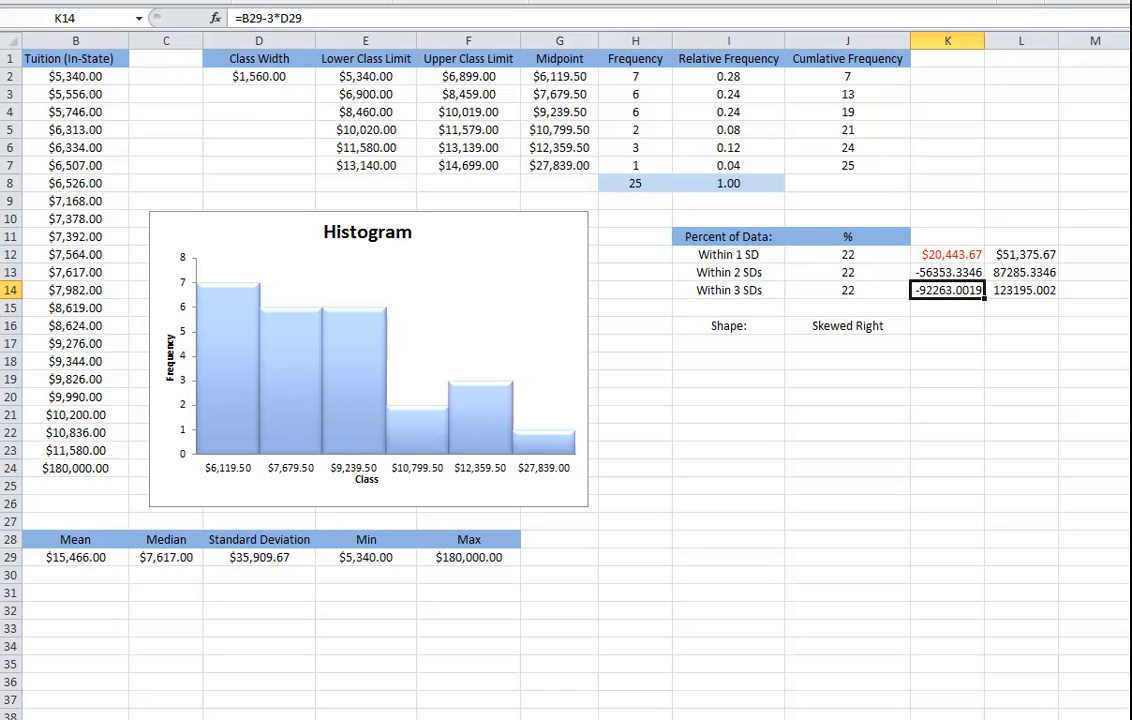
Delete the tuition value in B24 and check the Within 3 SDs cell J14.
left_click(75, 468)
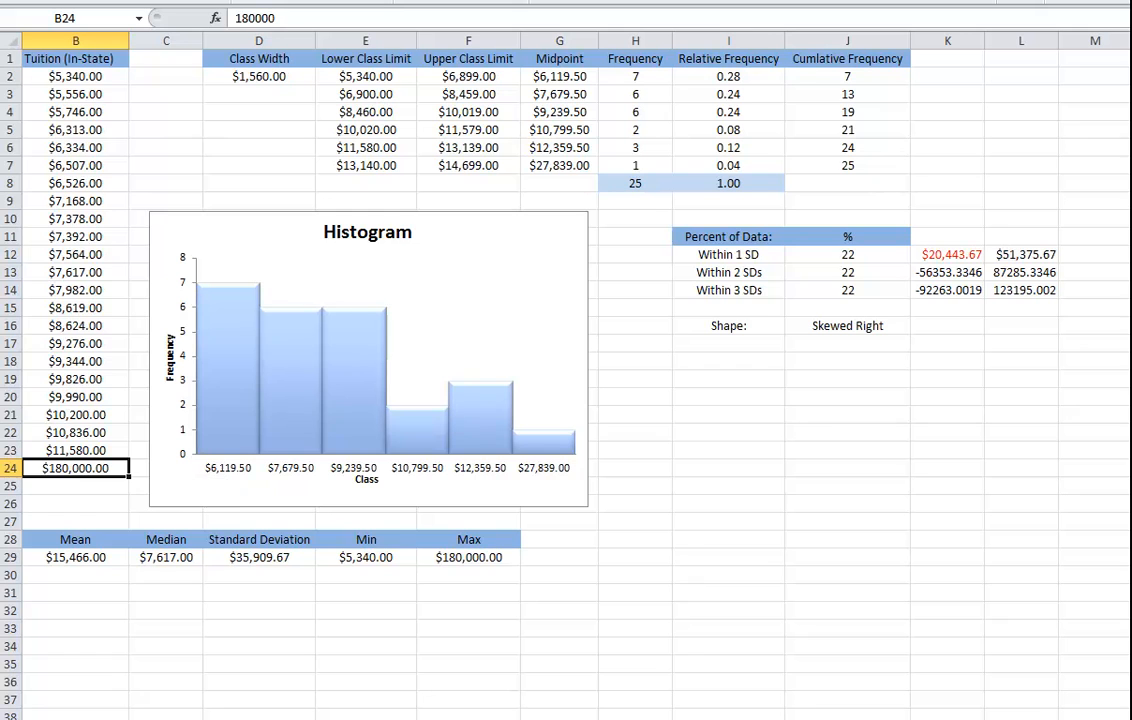
key("Delete")
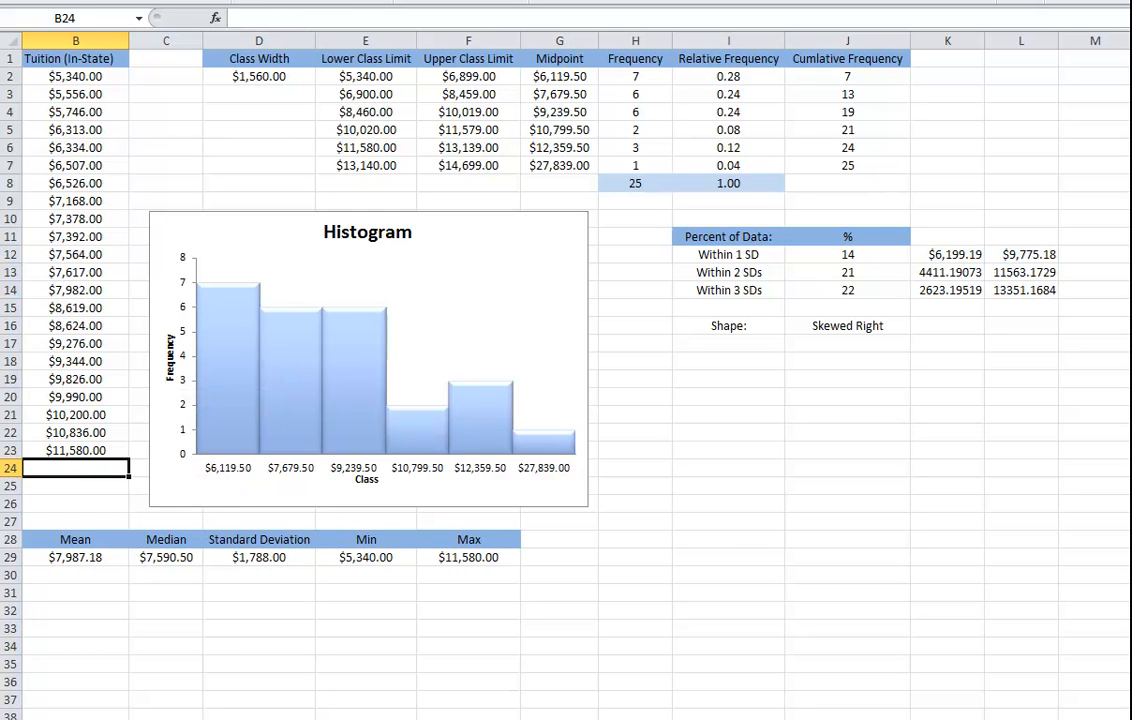
left_click(847, 290)
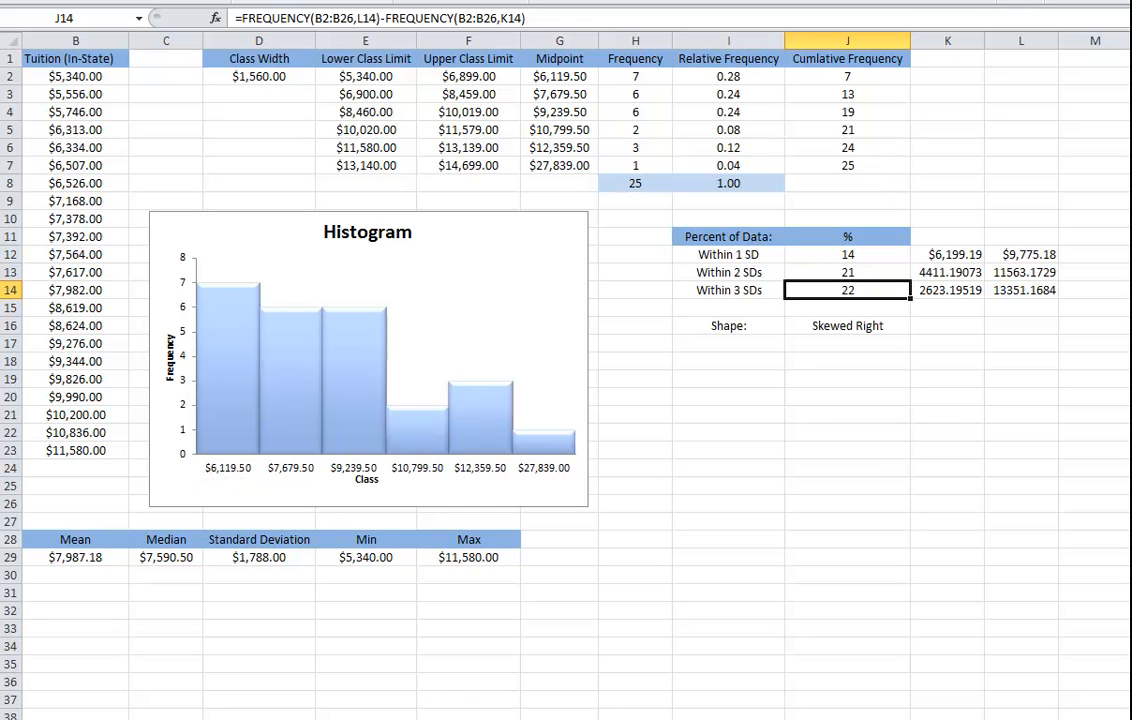
Examine the mean in B29 and the standard deviation in D29 along with their formulas.
left_click(76, 558)
left_click(259, 558)
left_click(76, 558)
left_click(259, 558)
left_click(76, 558)
left_click(259, 558)
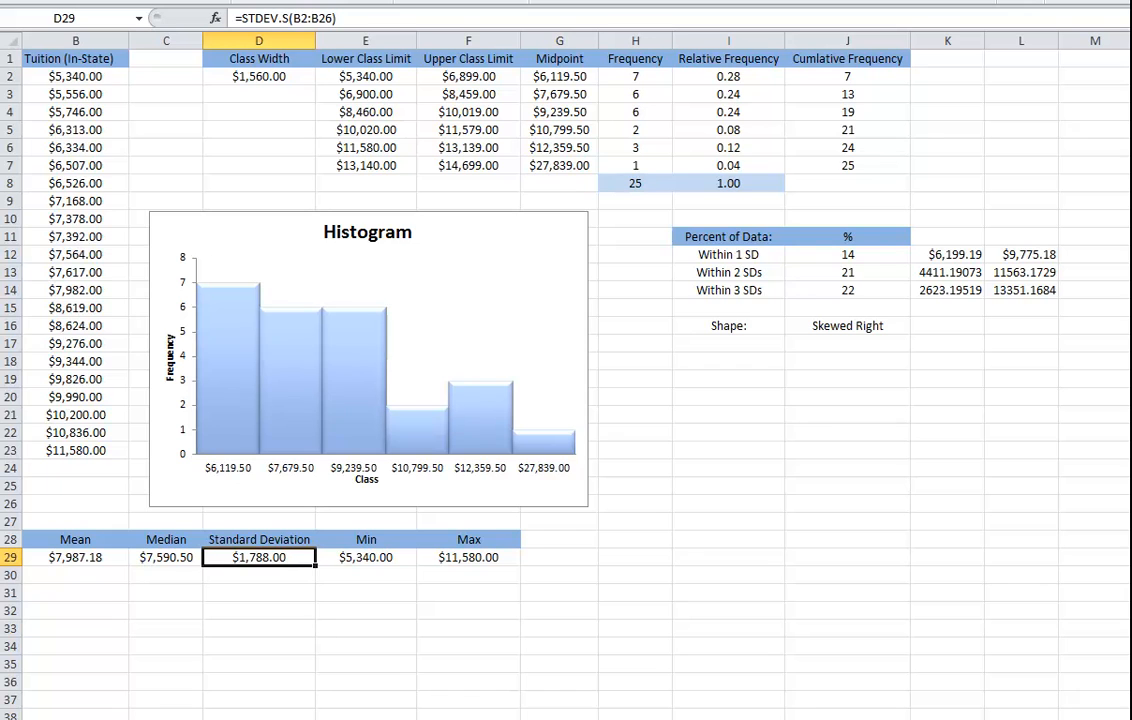
left_click(76, 558)
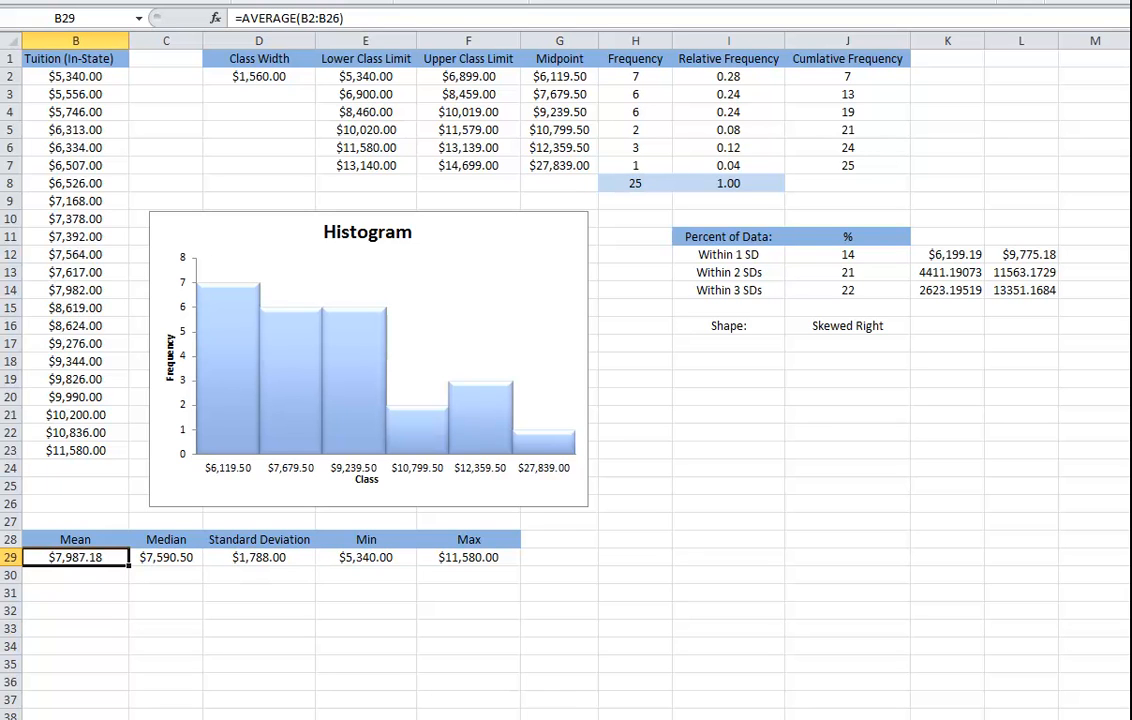
left_click(259, 558)
left_click(76, 558)
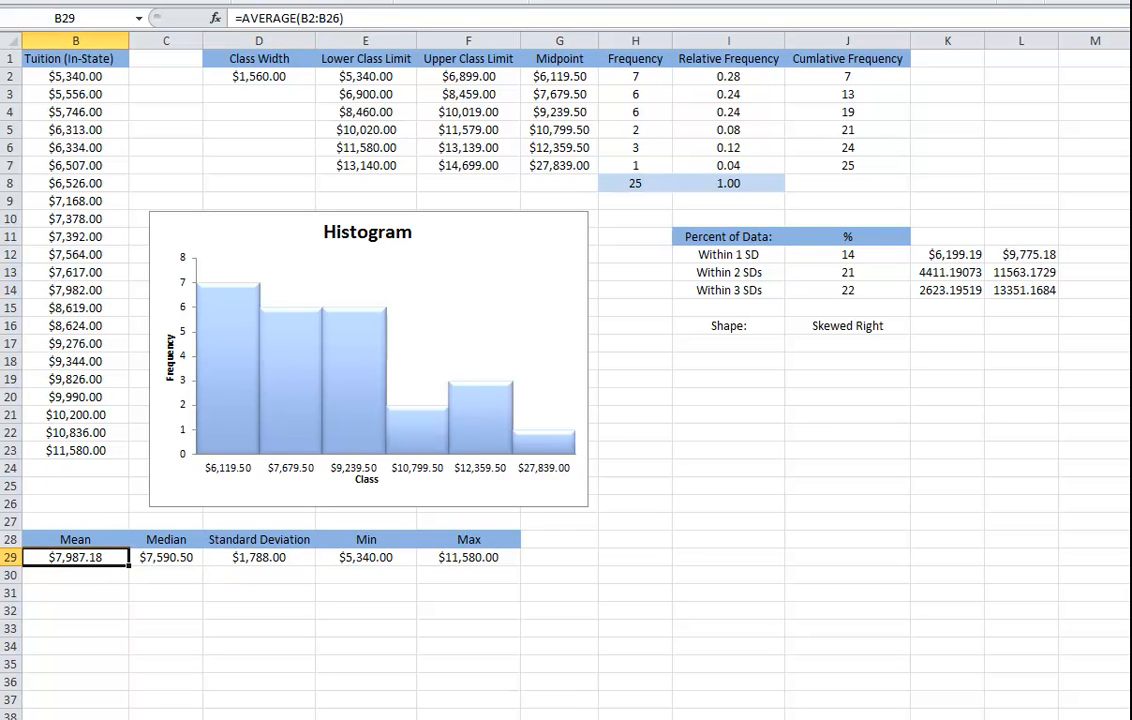